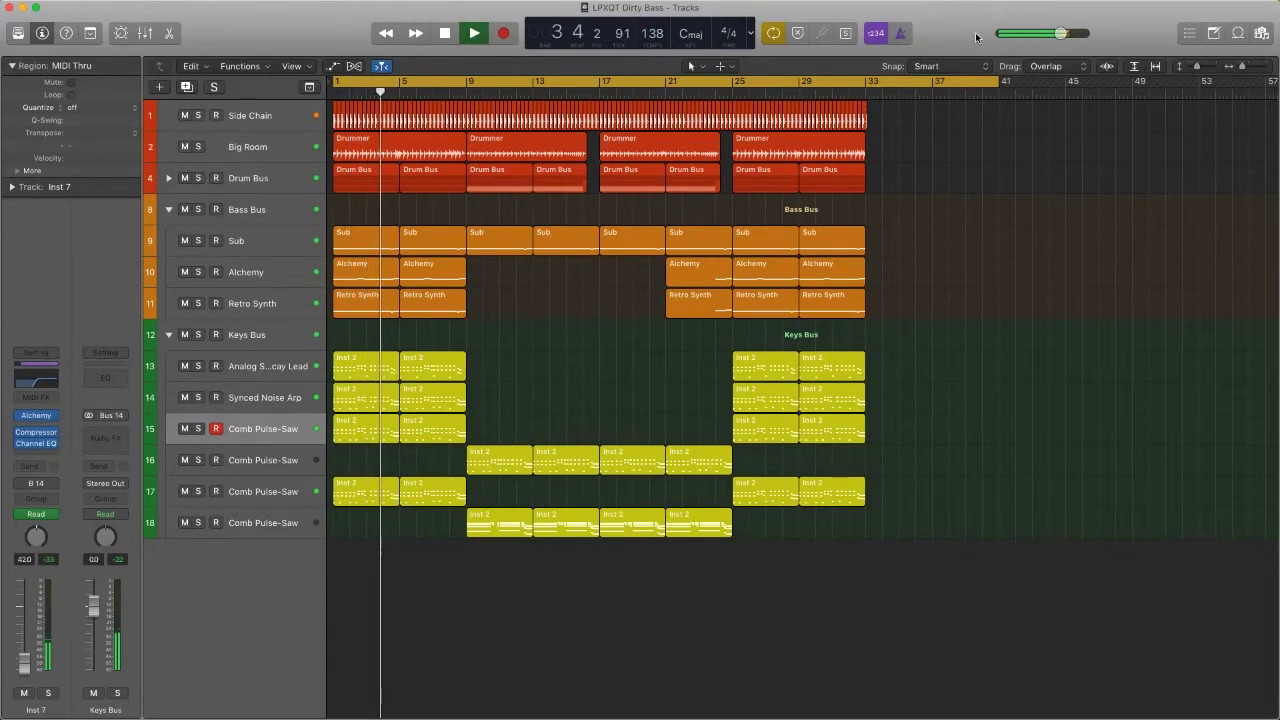
Expand the Drum Bus stack and show track automation to review the arrangement and the keys tracks' volume lanes.
left_click(169, 178)
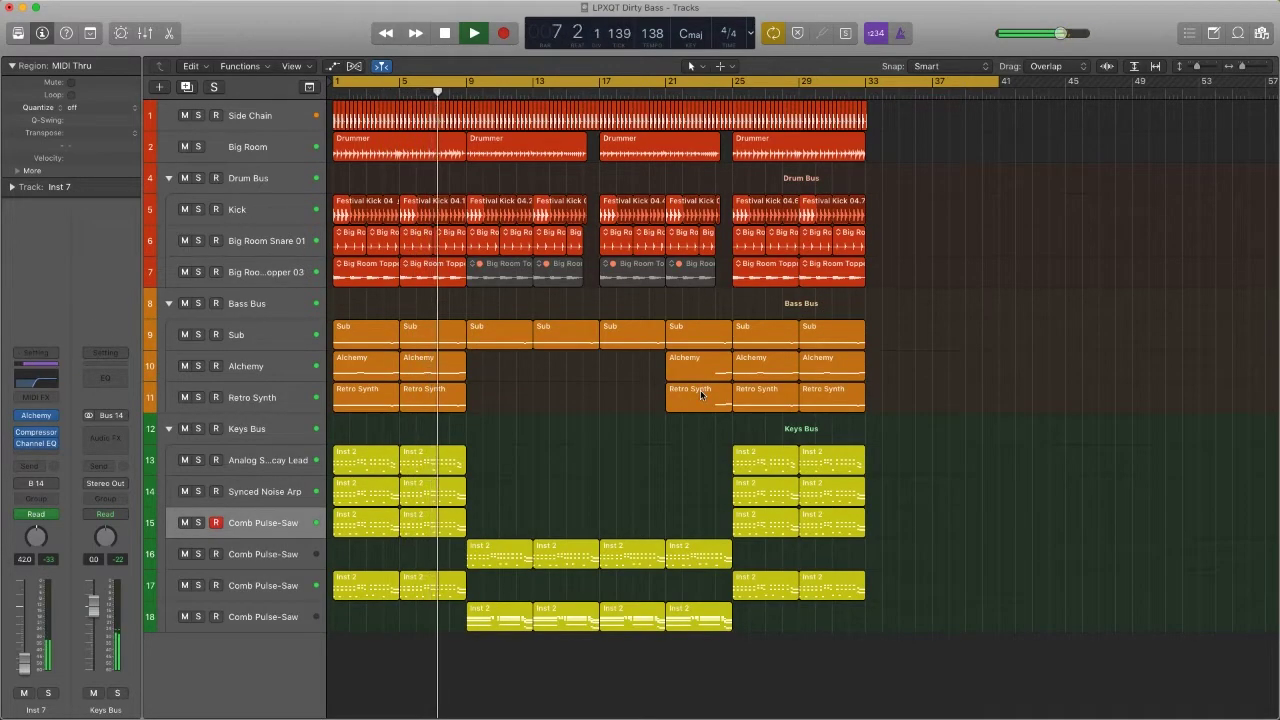
scroll(701, 394, "up", 3)
scroll(701, 393, "up", 2)
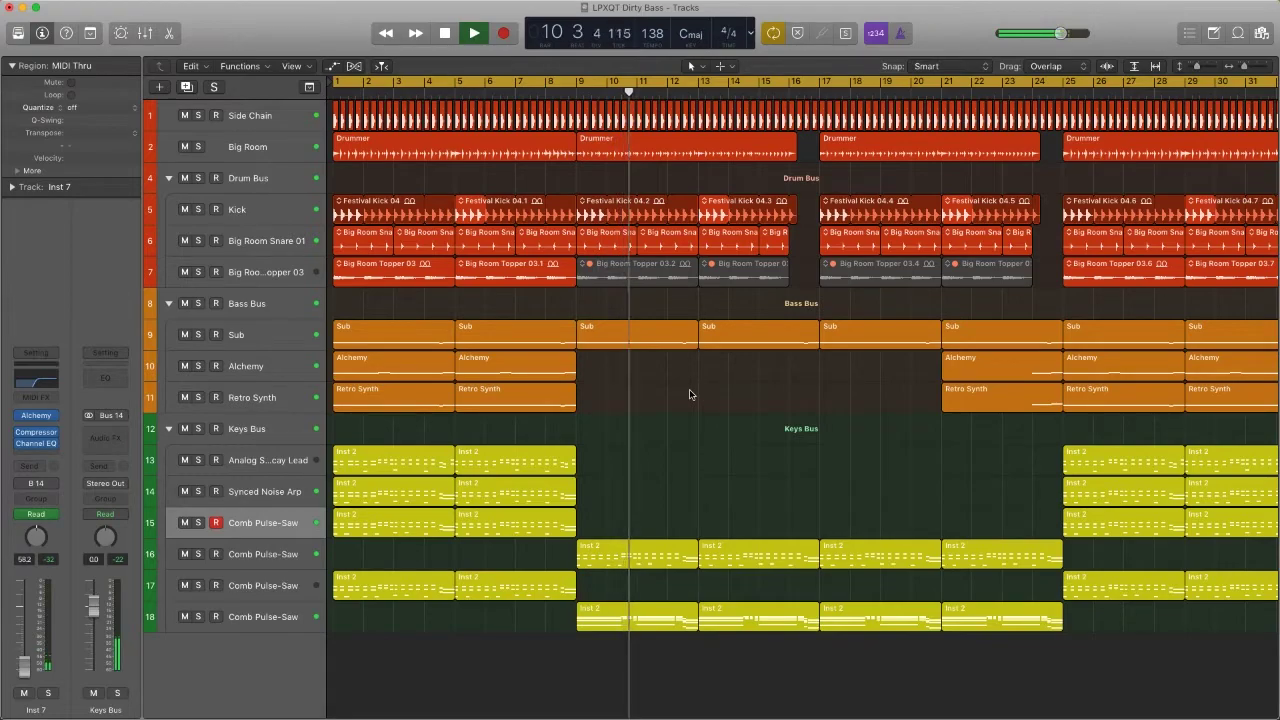
key("a")
scroll(689, 393, "down", 2)
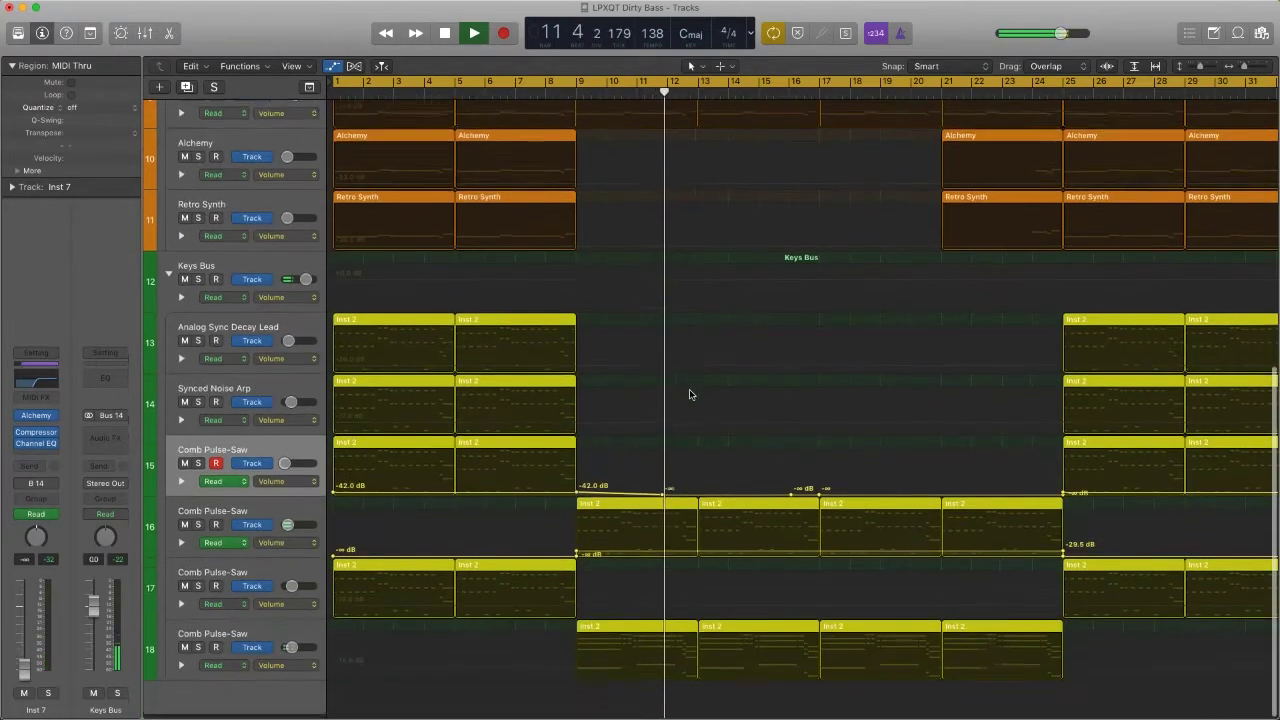
scroll(689, 393, "right", 5)
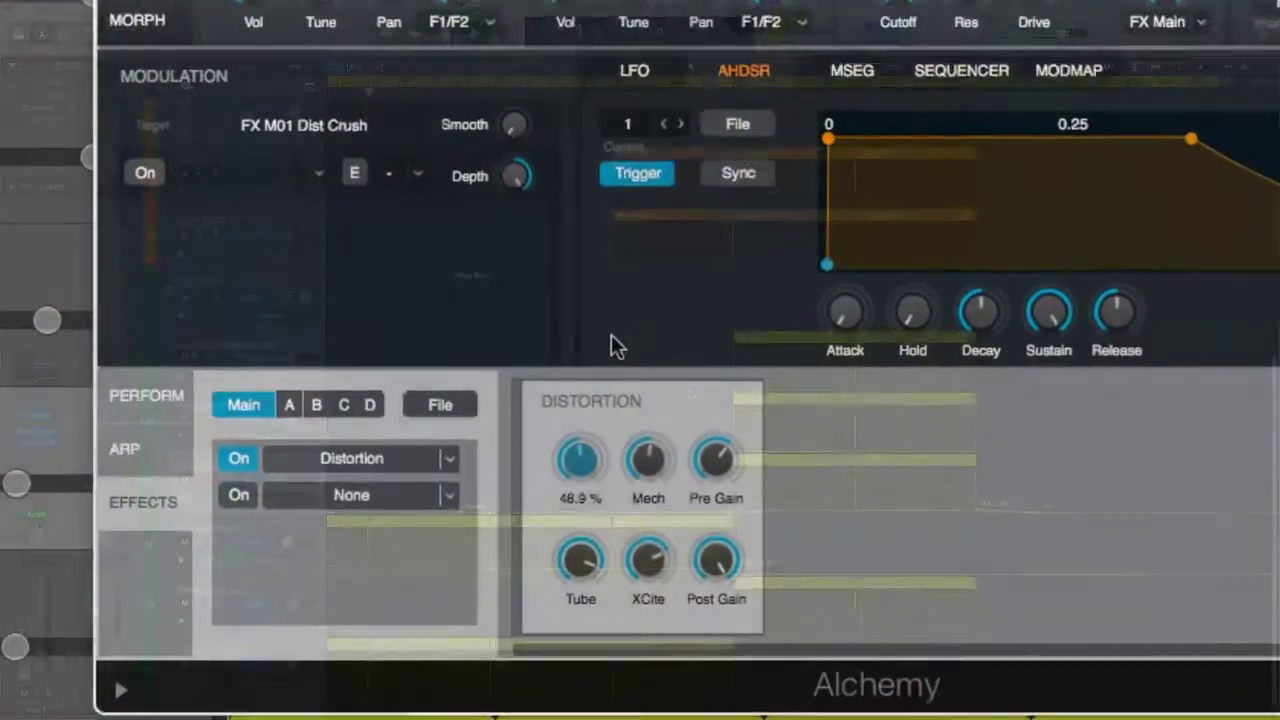
Adjust the Mech and XCite distortion amounts in Alchemy and raise the Inharmonic amount in the Sub's Retro Synth.
left_click_drag(655, 462, 669, 419)
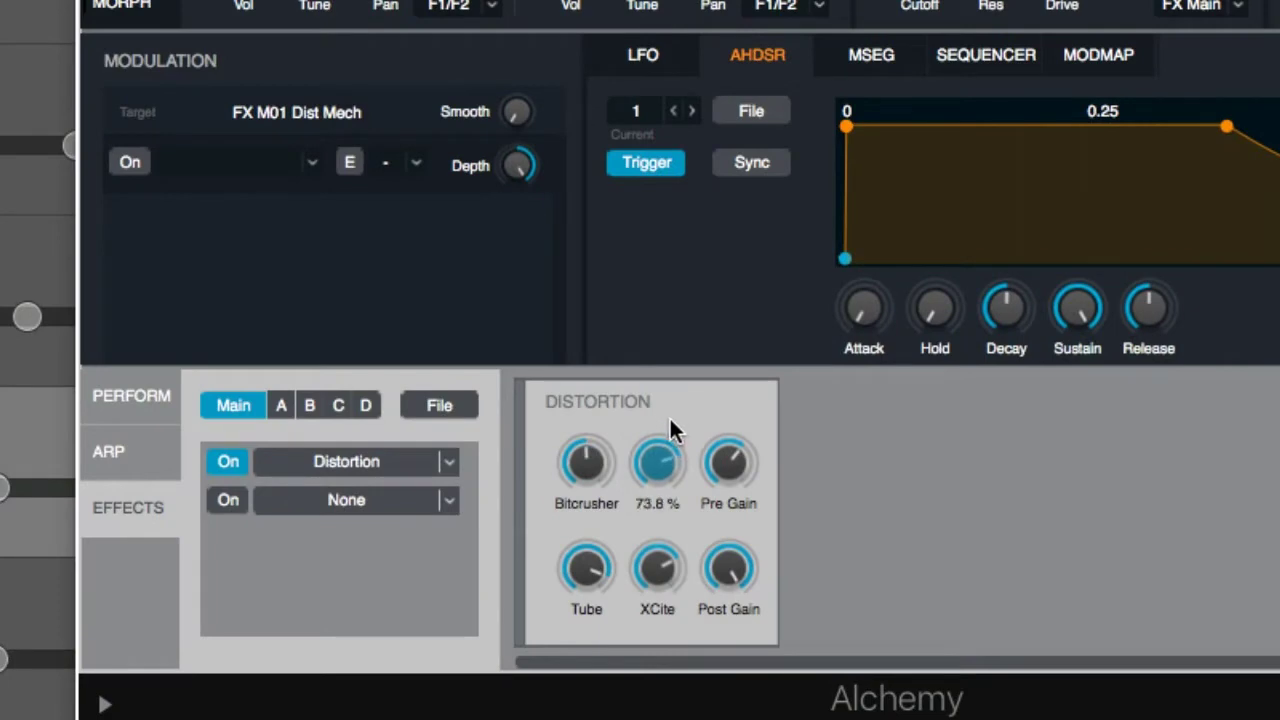
left_click_drag(663, 563, 652, 590)
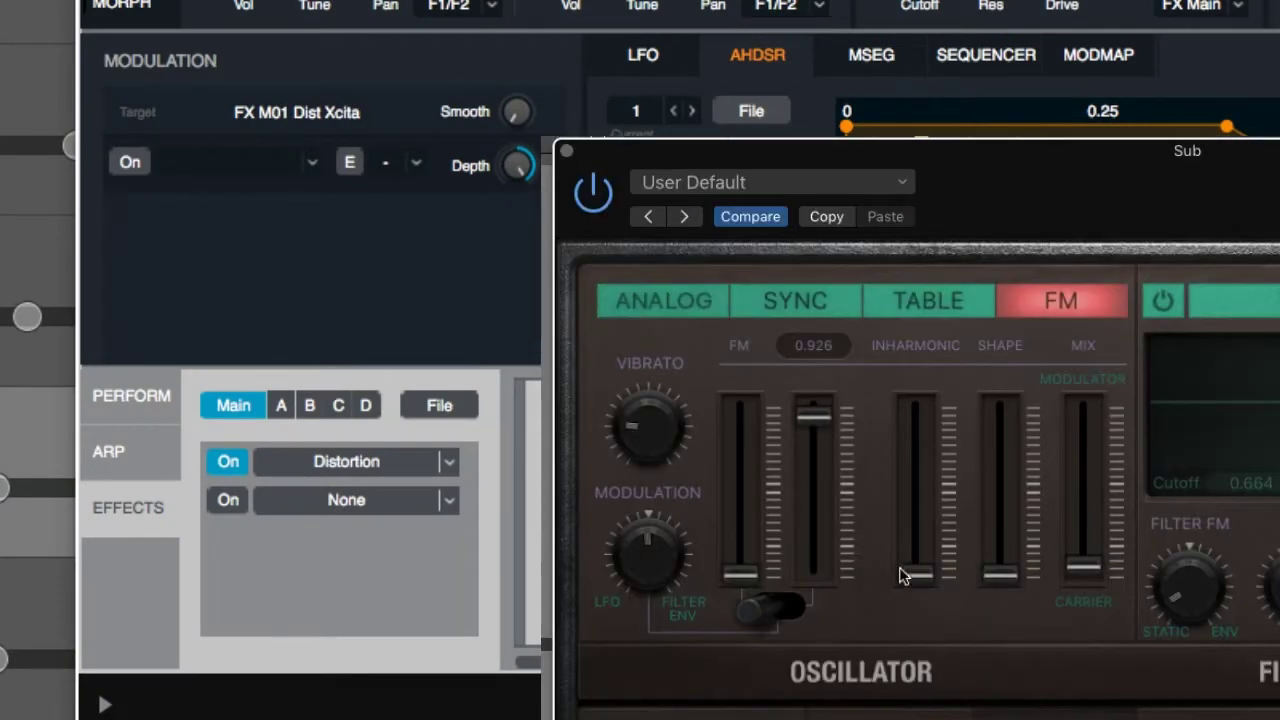
left_click_drag(903, 577, 907, 515)
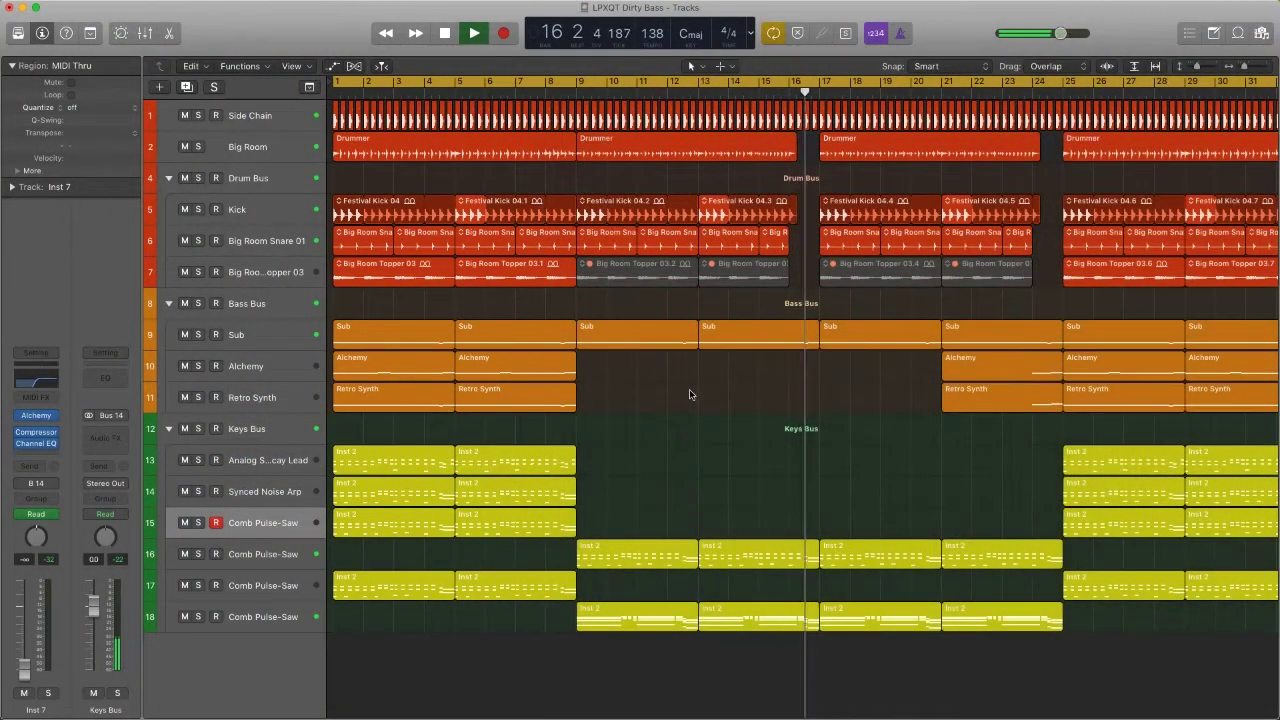
Select the Bass Bus track and collapse the Keys Bus stack to focus on the three bass tracks.
left_click(272, 304)
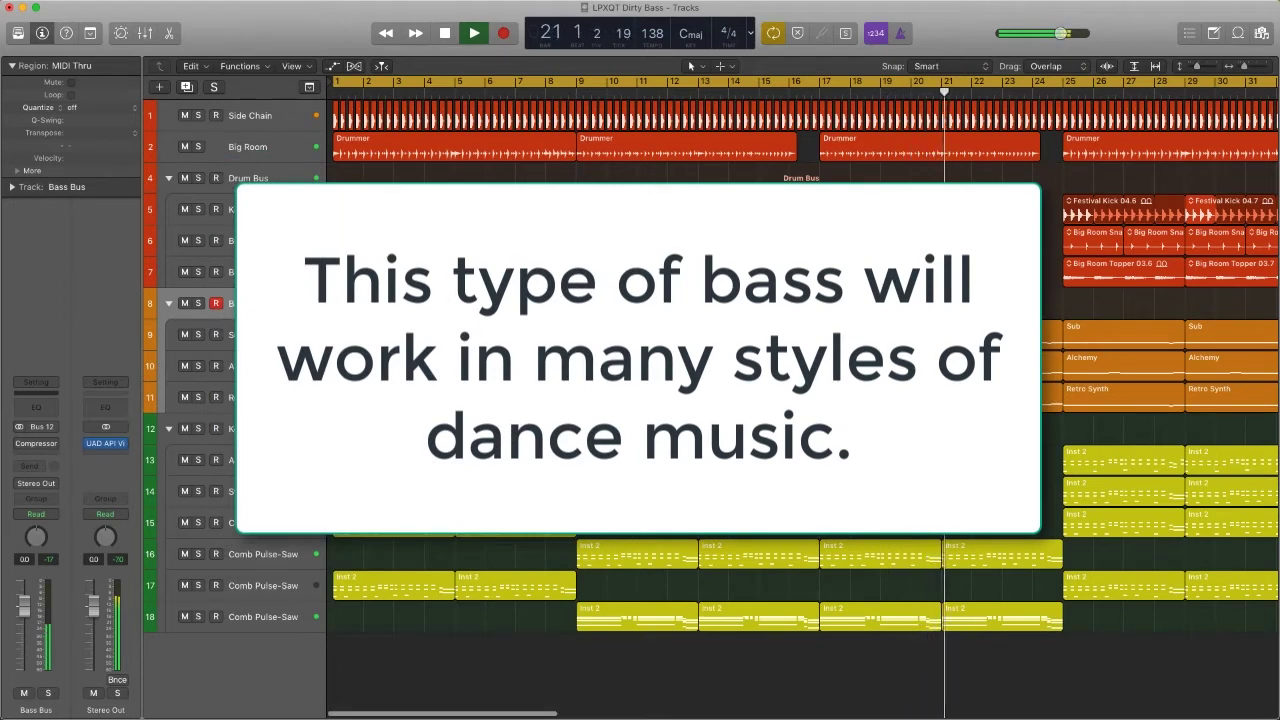
scroll(802, 400, "down", 2)
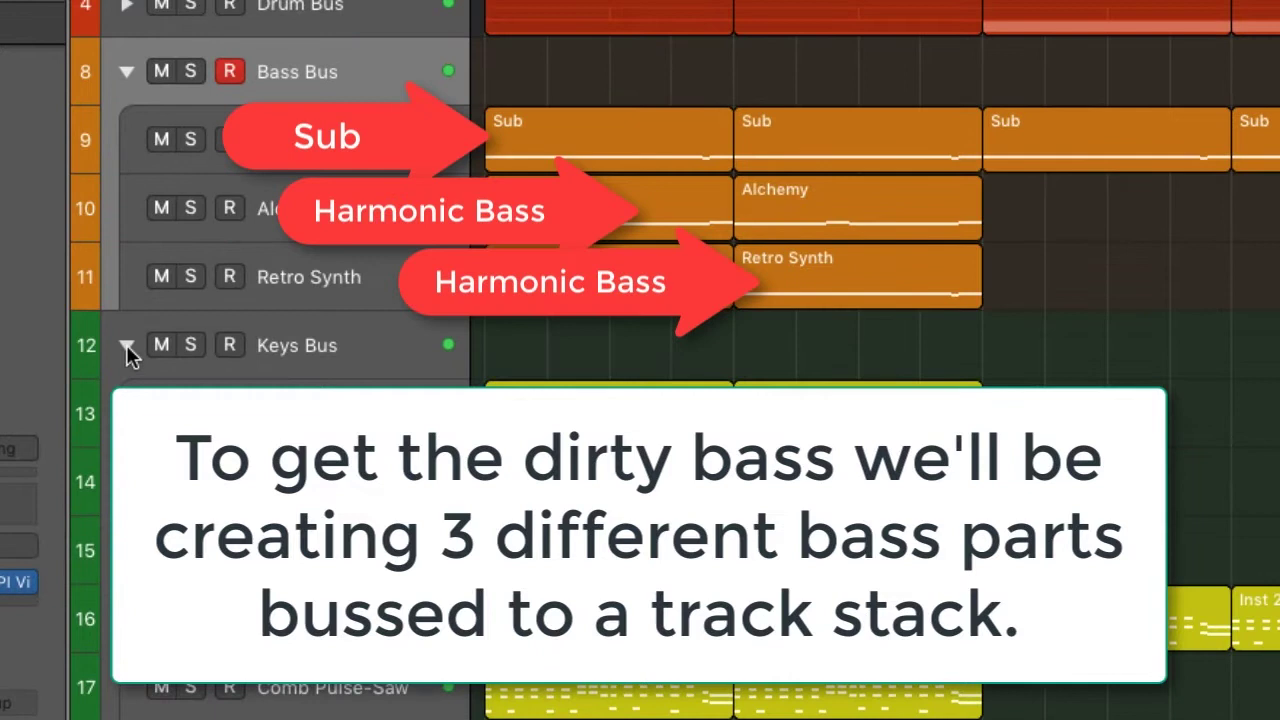
left_click(126, 344)
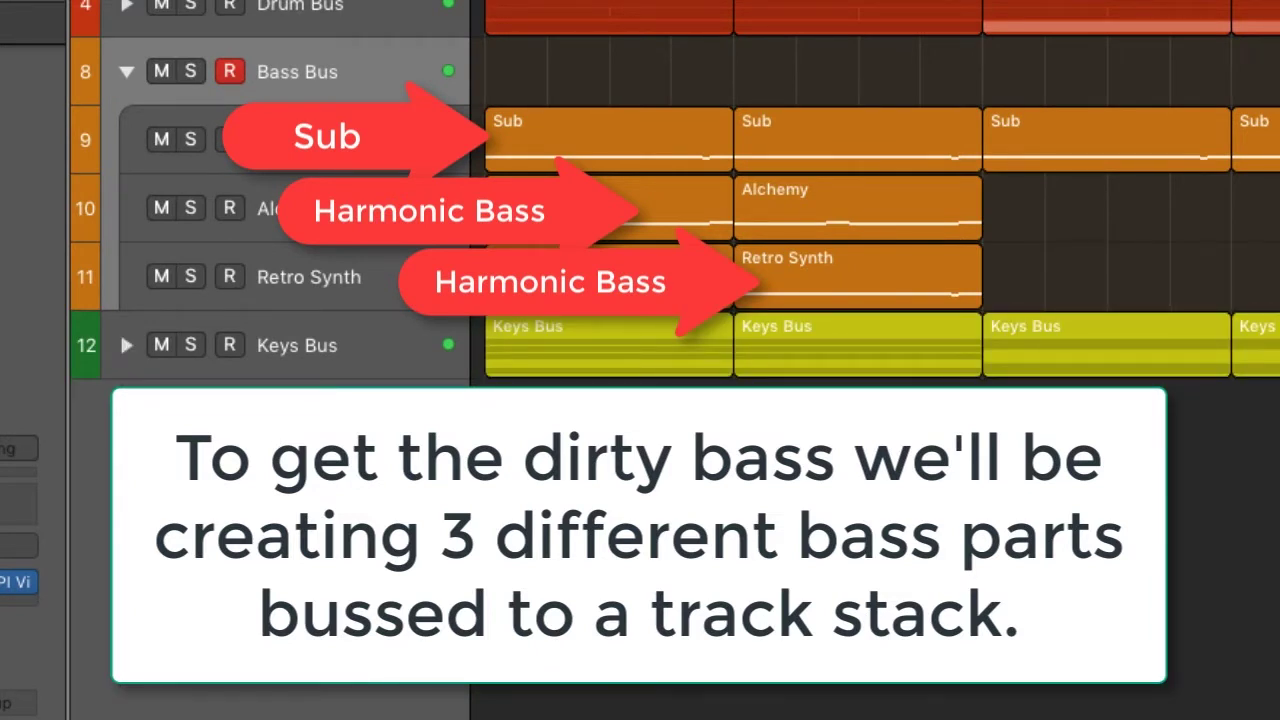
key("super+Left")
key("super+Left")
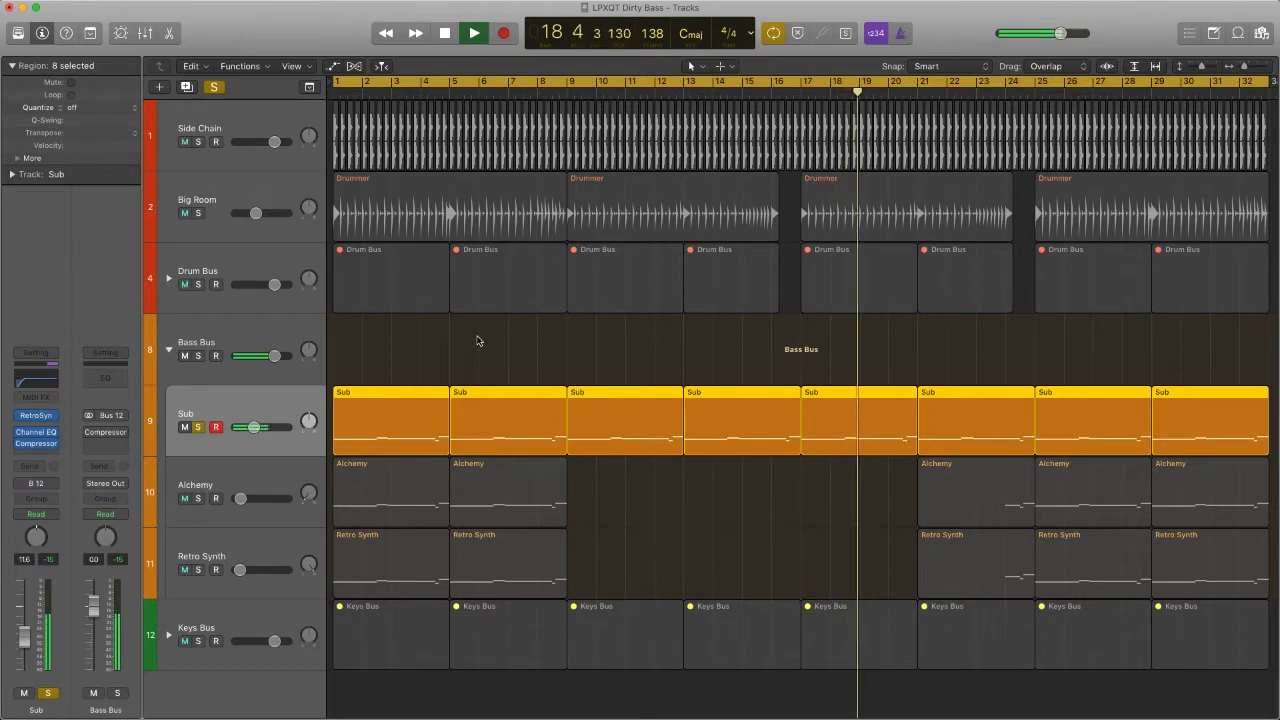
Bypass the Channel EQ and Compressor on the Sub track and open its Retro Synth.
key("z")
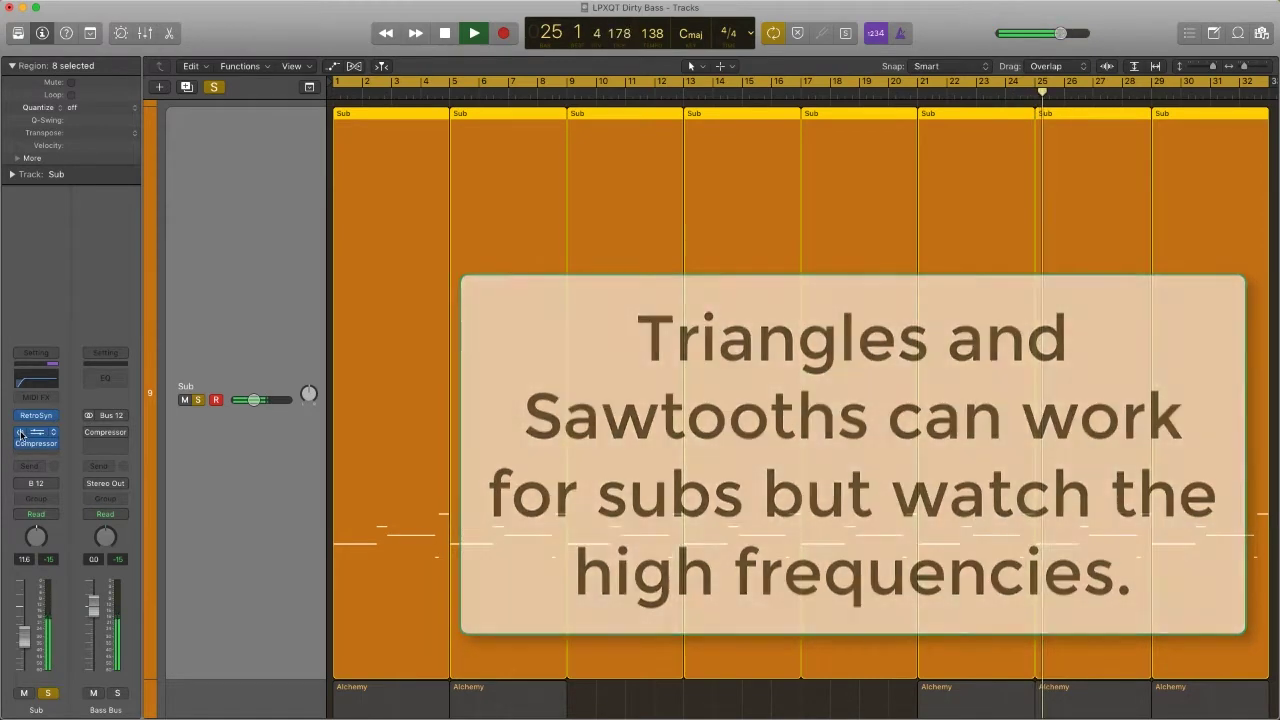
left_click(21, 434)
left_click(21, 444)
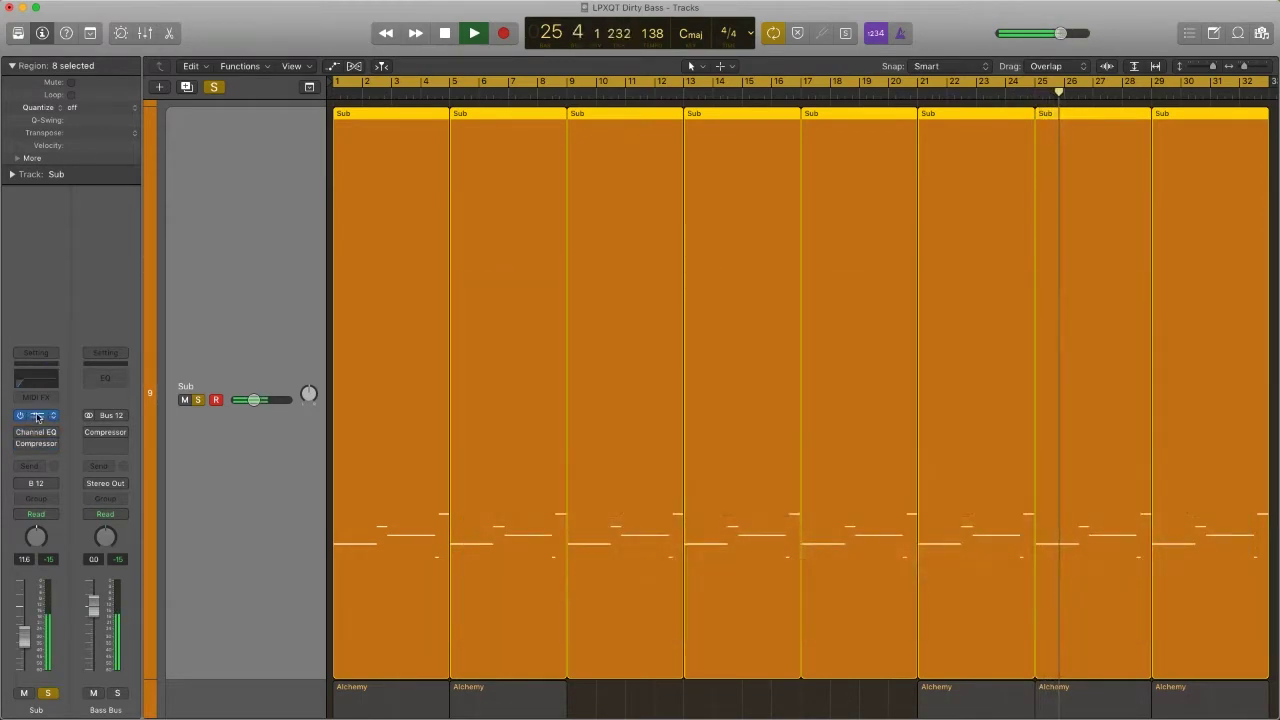
left_click(37, 416)
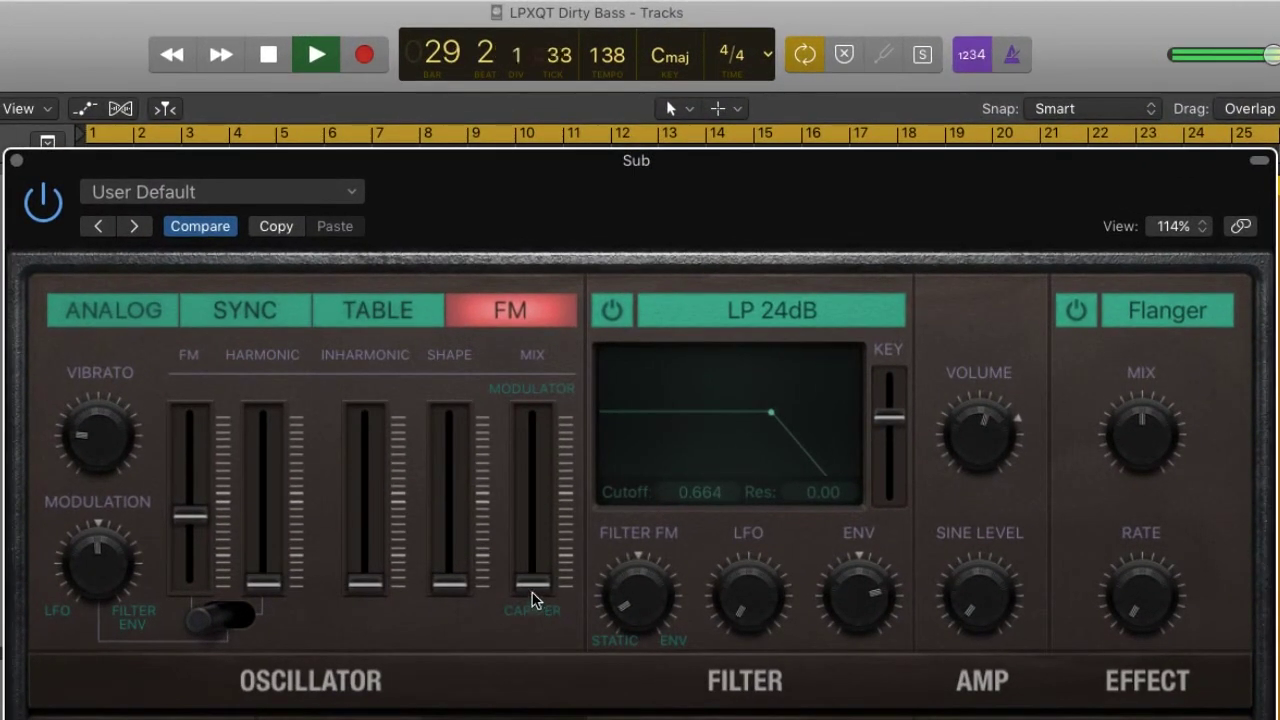
Lower the FM amount to zero in the Sub's FM oscillator and set Mix to 0.05, close to Carrier.
mouse_move(544, 552)
left_mouse_down()
mouse_move(554, 473)
mouse_move(545, 562)
left_mouse_up()
mouse_move(449, 585)
left_mouse_down()
mouse_move(452, 508)
mouse_move(449, 592)
left_mouse_up()
left_click_drag(212, 540, 238, 645)
left_click(540, 560)
left_click_drag(540, 560, 538, 579)
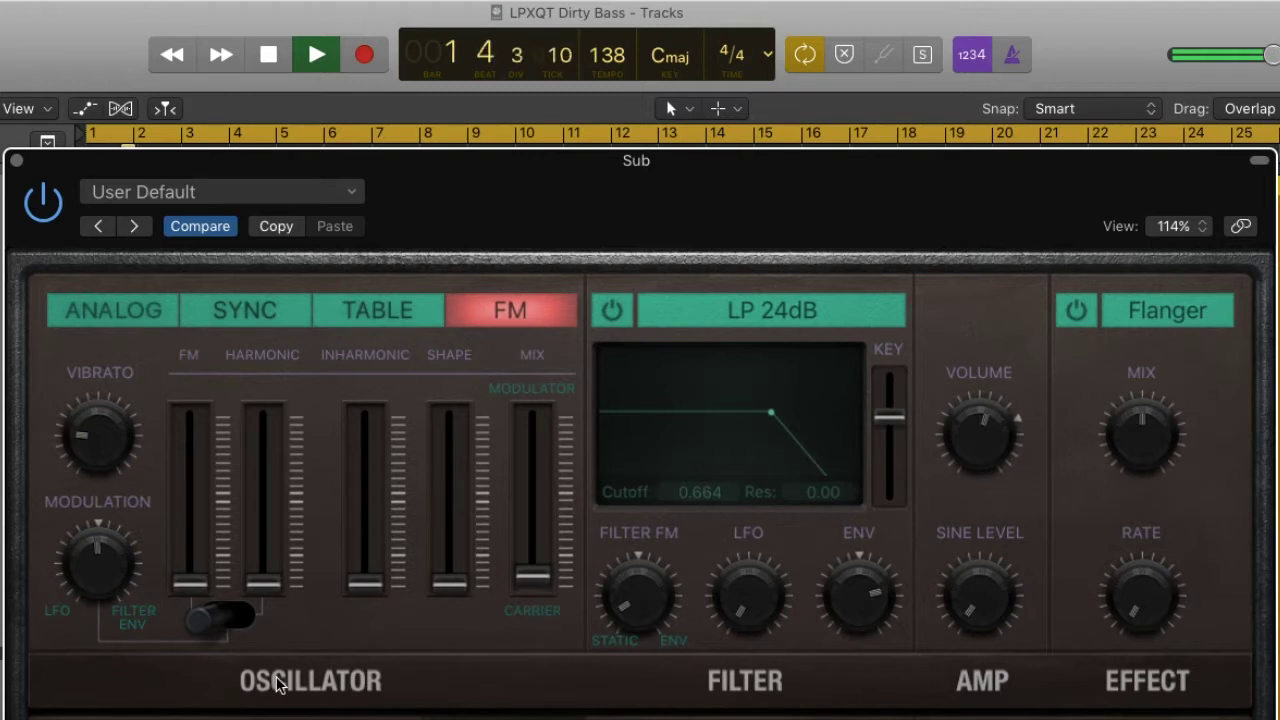
Set the oscillator's Harmonic to 0.919 and Inharmonic to 0.470, and raise Shape to nearly halfway.
left_click(265, 592)
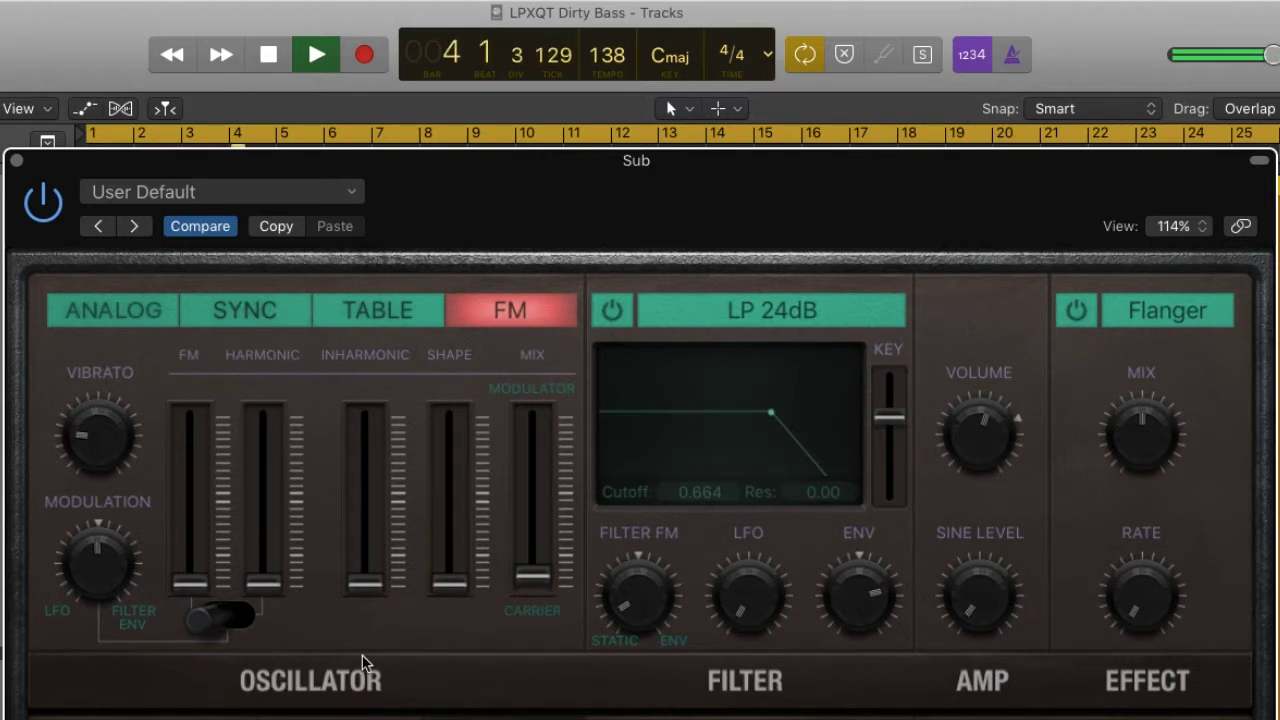
left_click(276, 590)
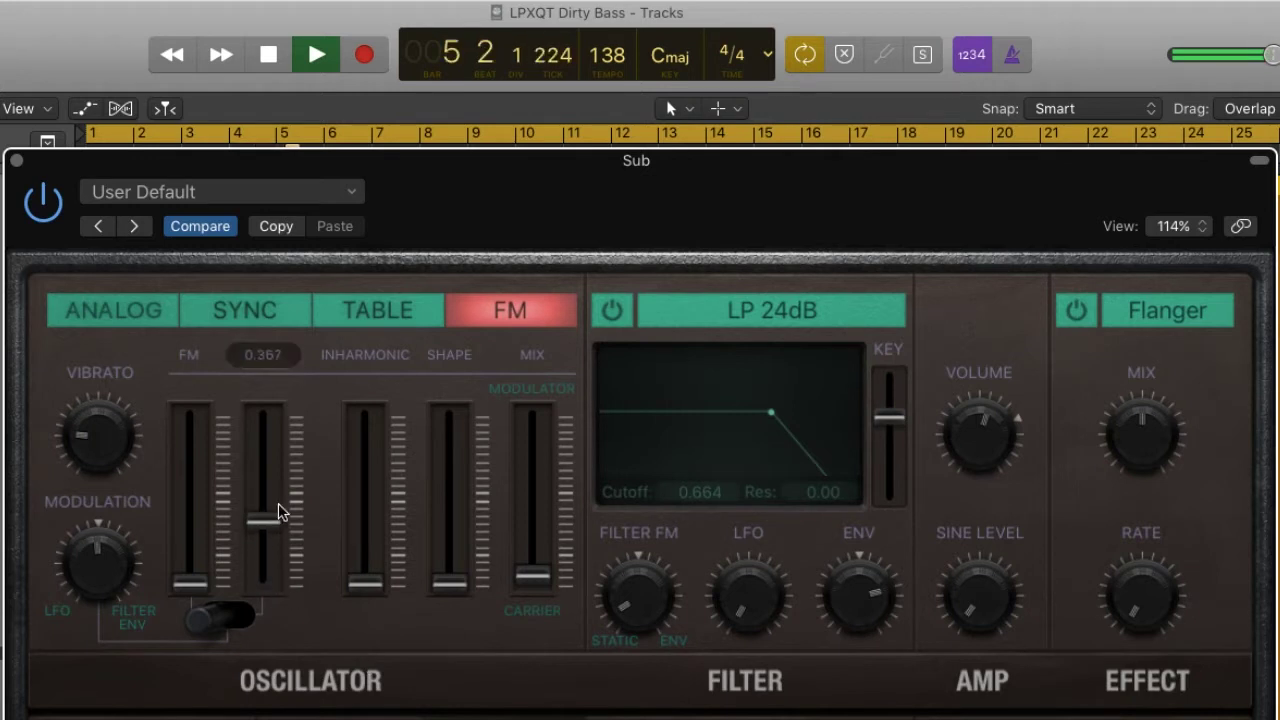
left_click_drag(280, 512, 276, 435)
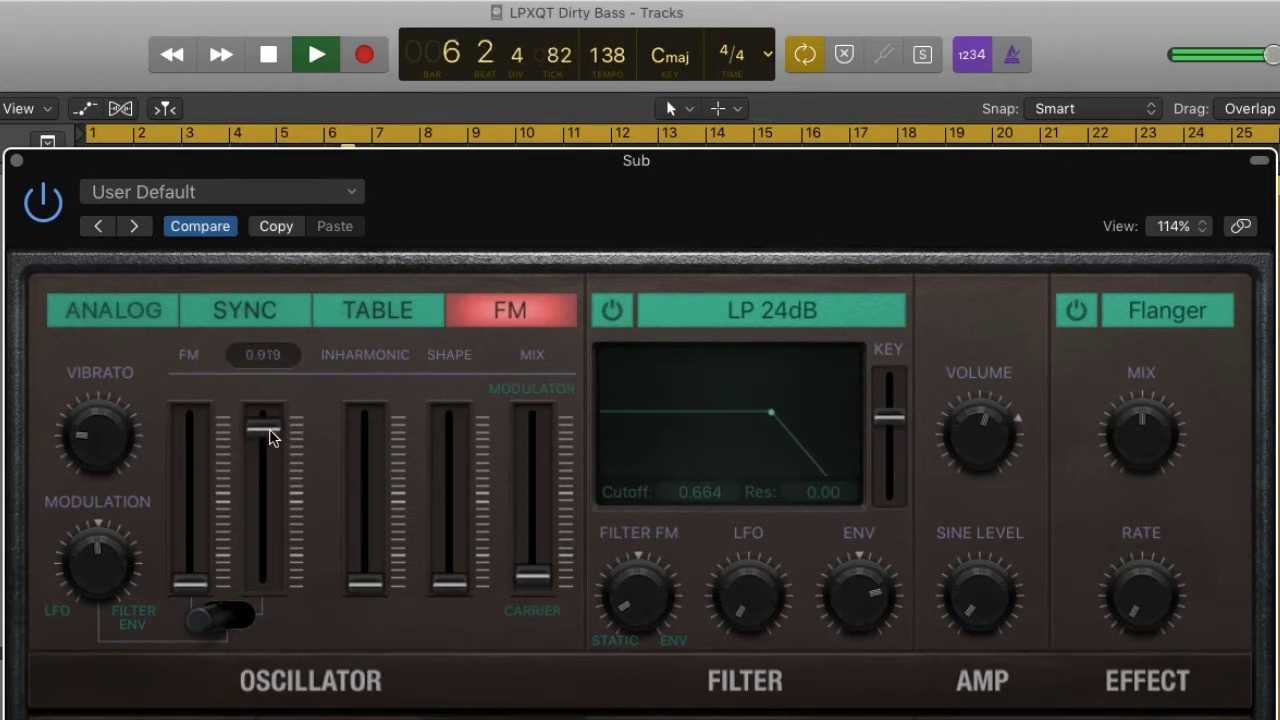
left_click_drag(358, 583, 380, 524)
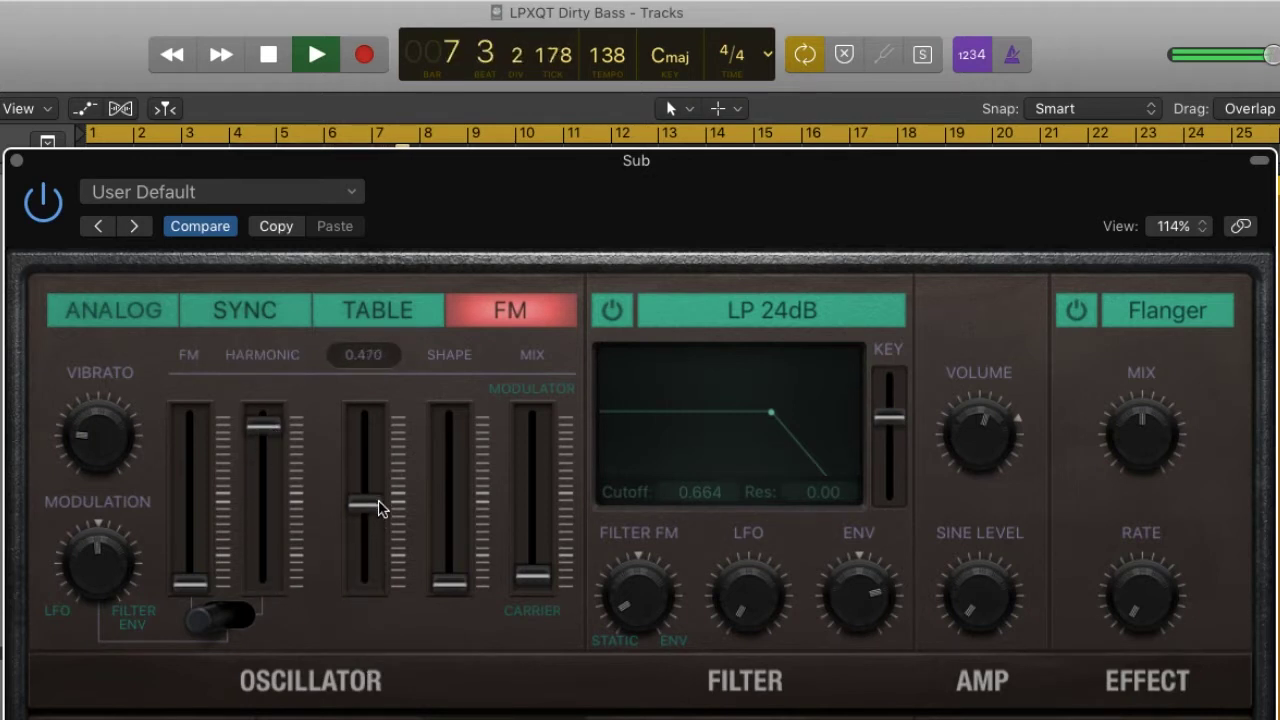
left_click_drag(447, 585, 459, 512)
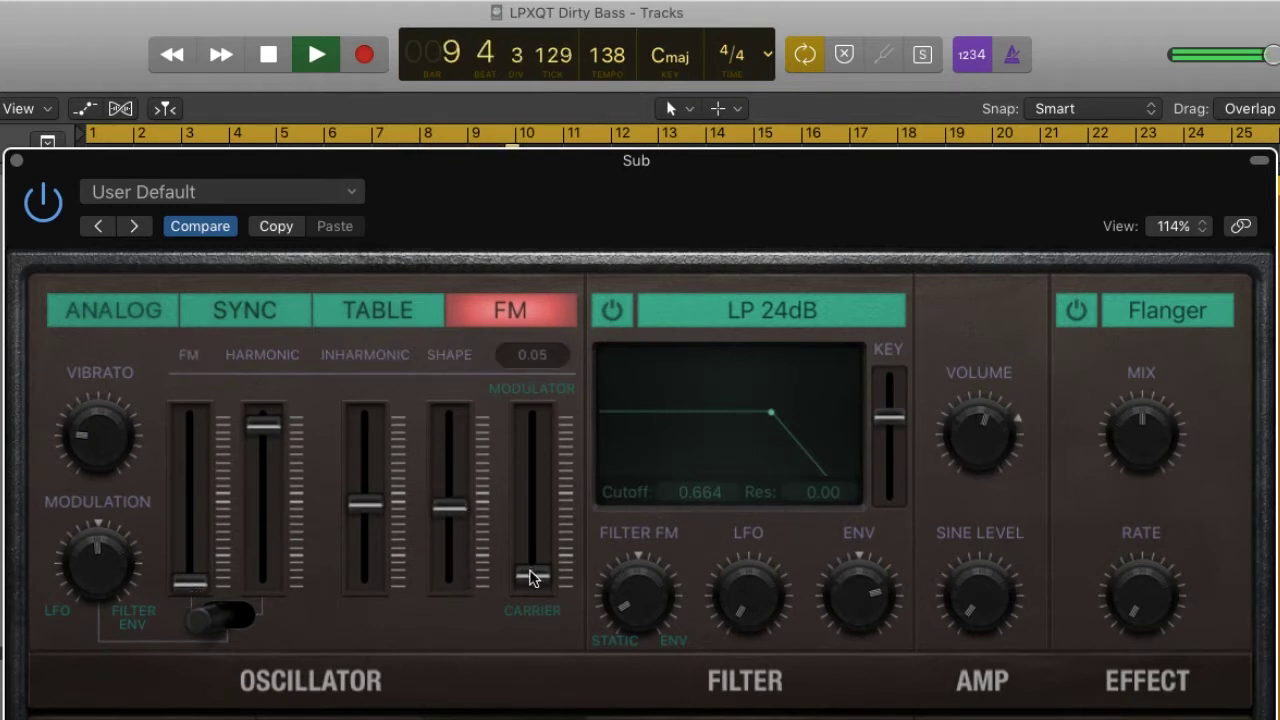
Sweep Harmonic down and back up to near its maximum, and switch on the LP 24dB filter.
left_click_drag(264, 424, 258, 550)
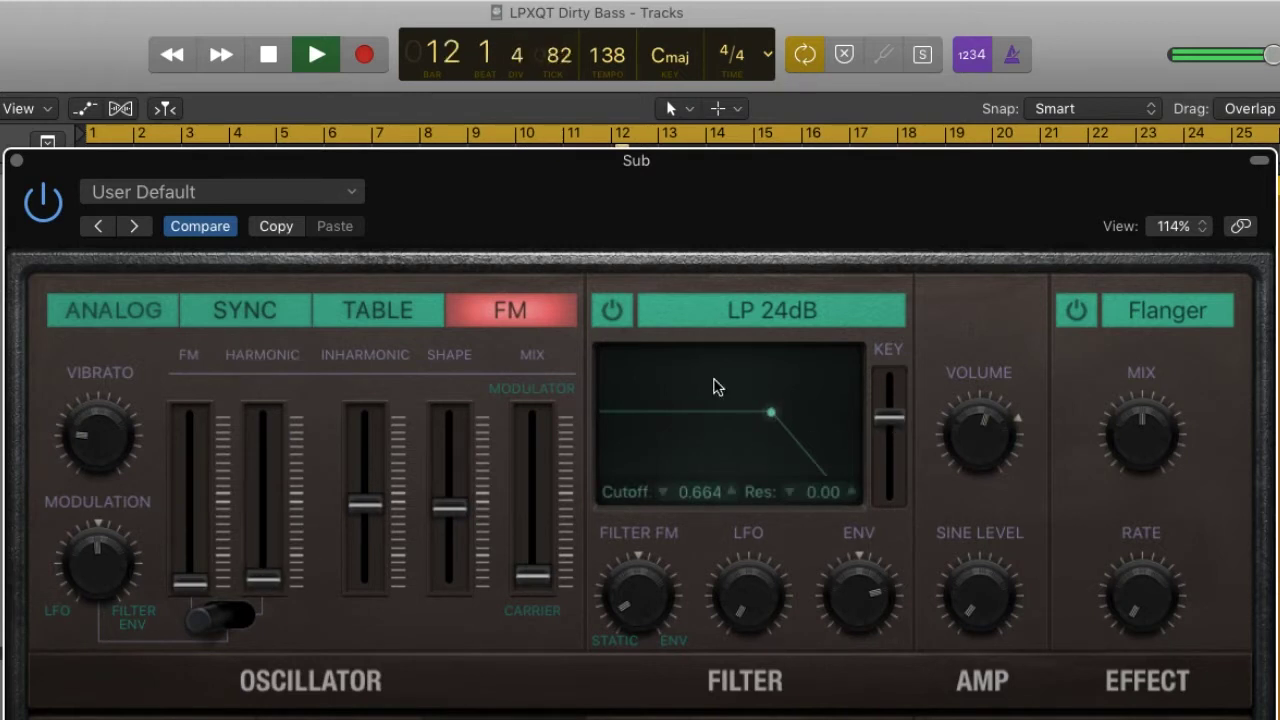
left_click_drag(277, 578, 263, 402)
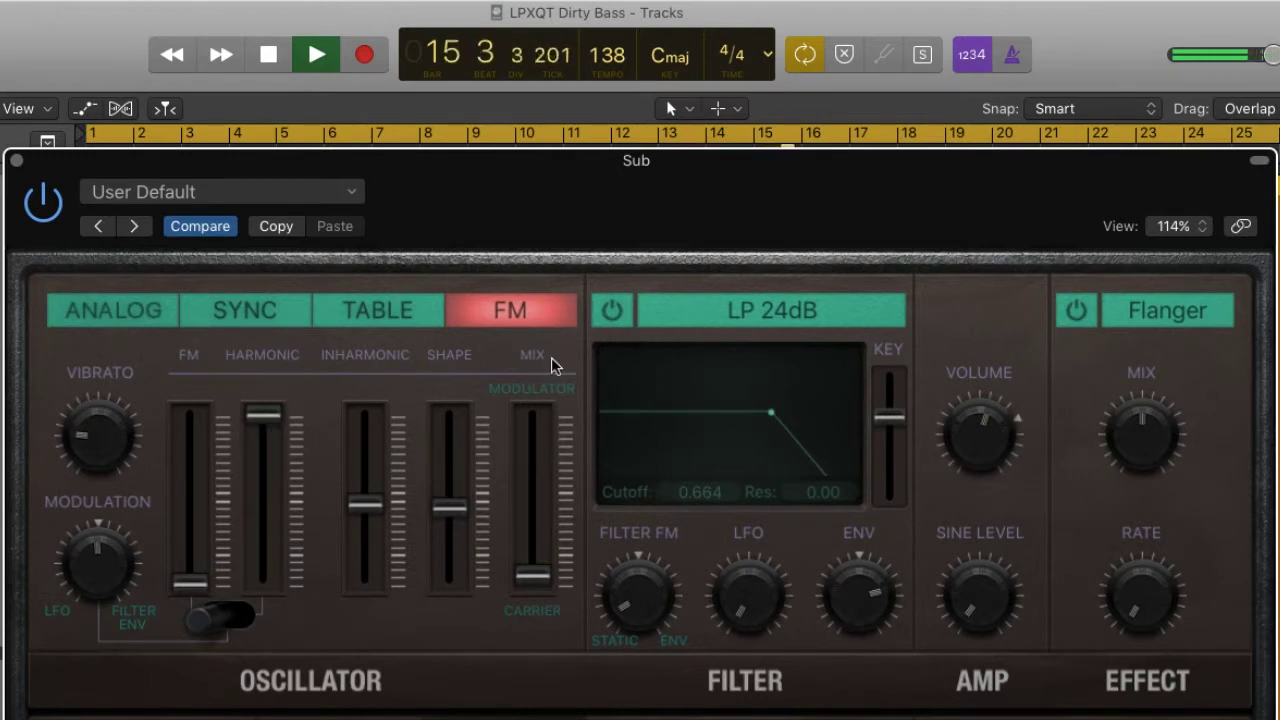
mouse_move(258, 418)
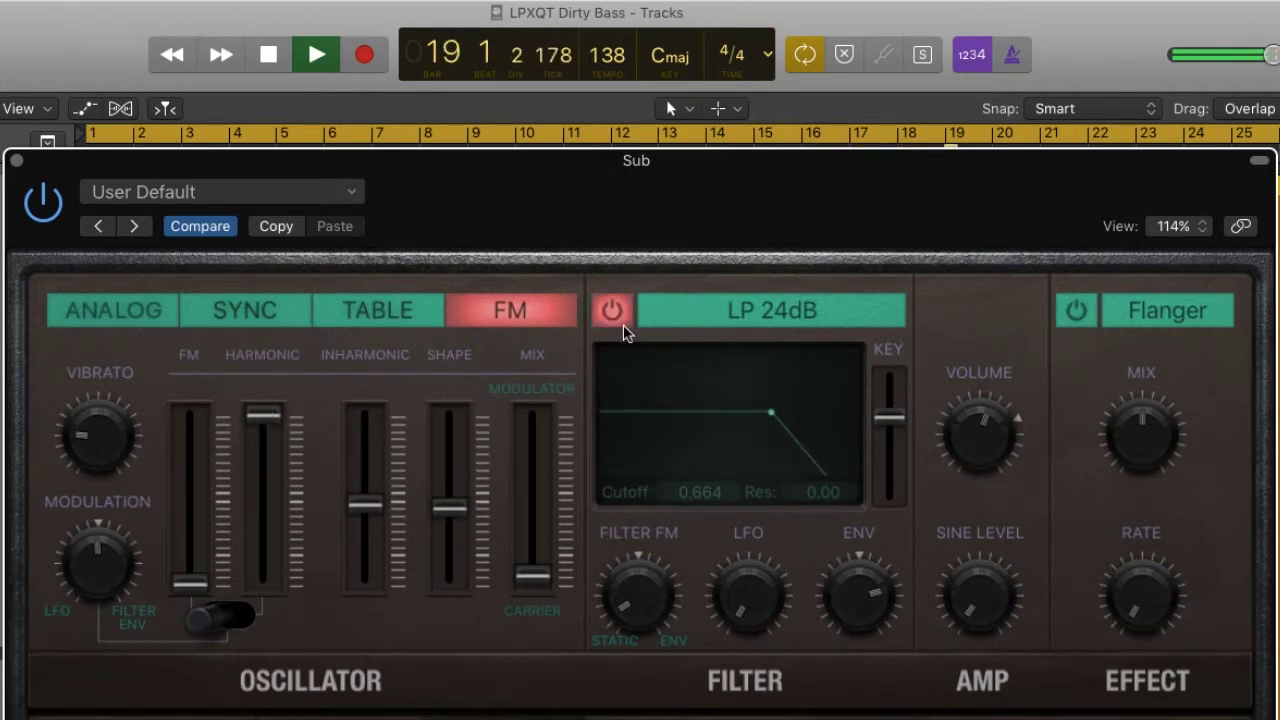
mouse_move(306, 467)
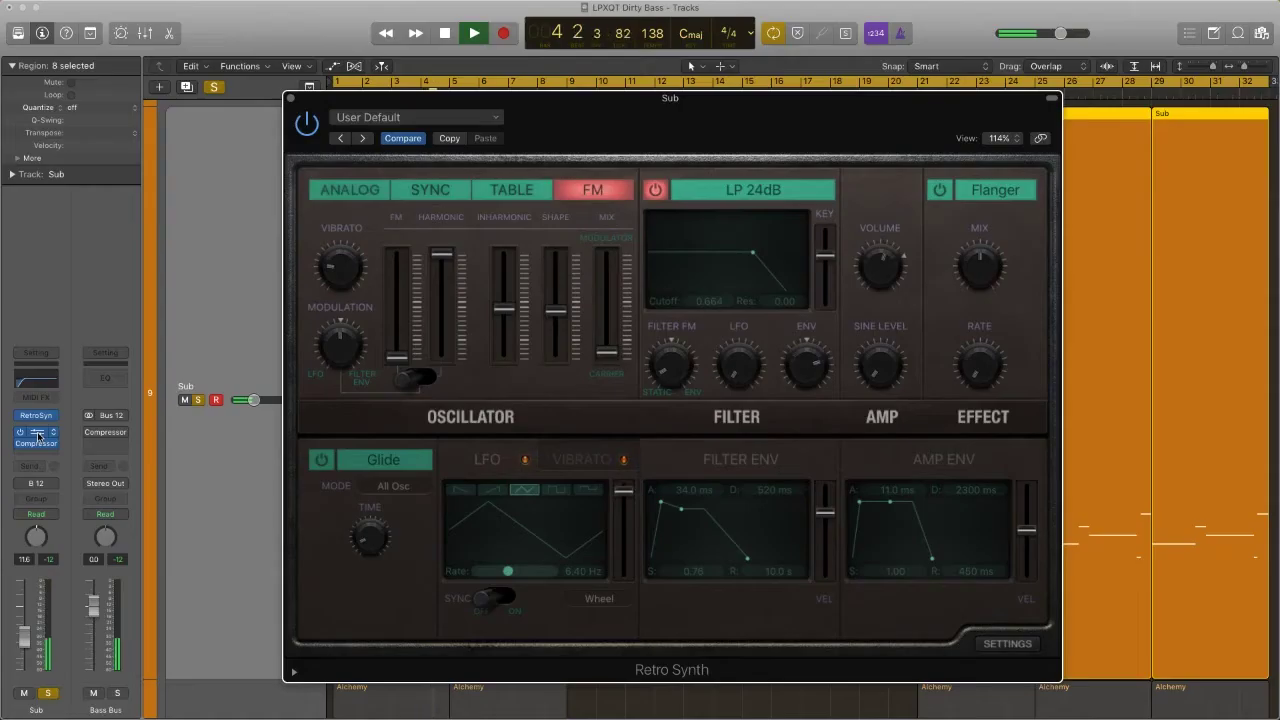
Turn the Sub track's Channel EQ and Compressor back on and open both effects.
left_click(37, 436)
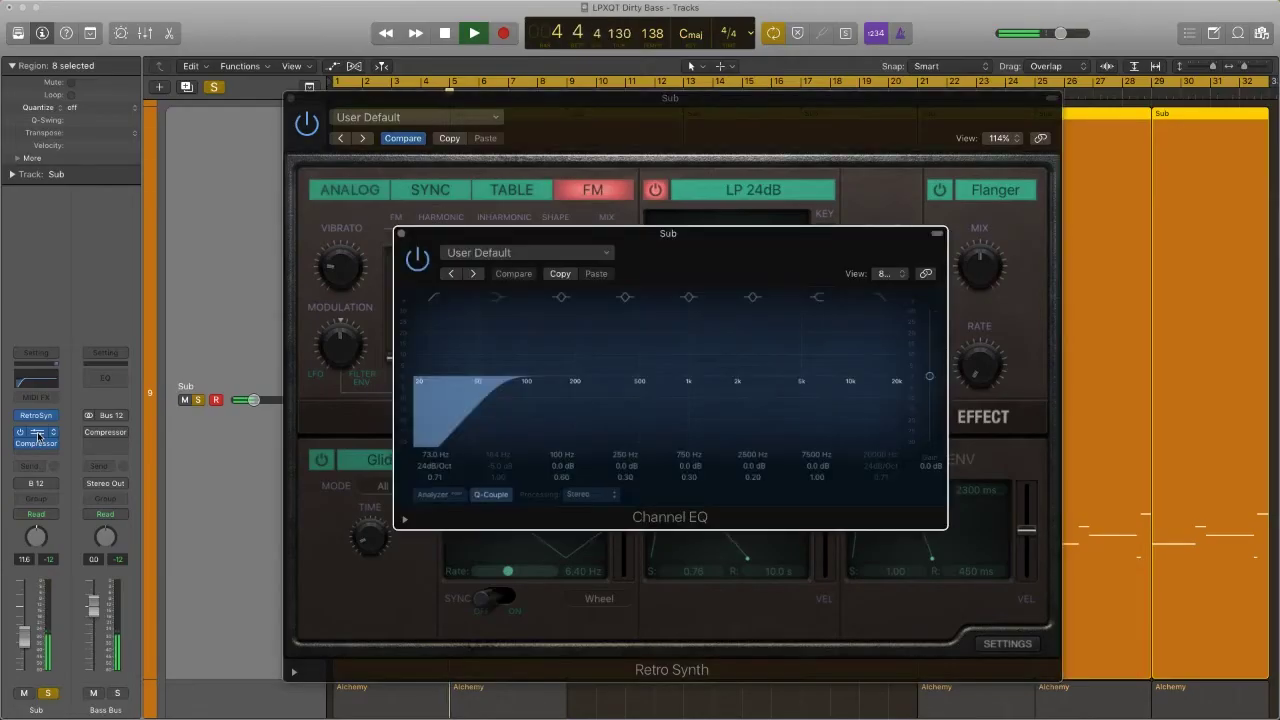
left_click(38, 445)
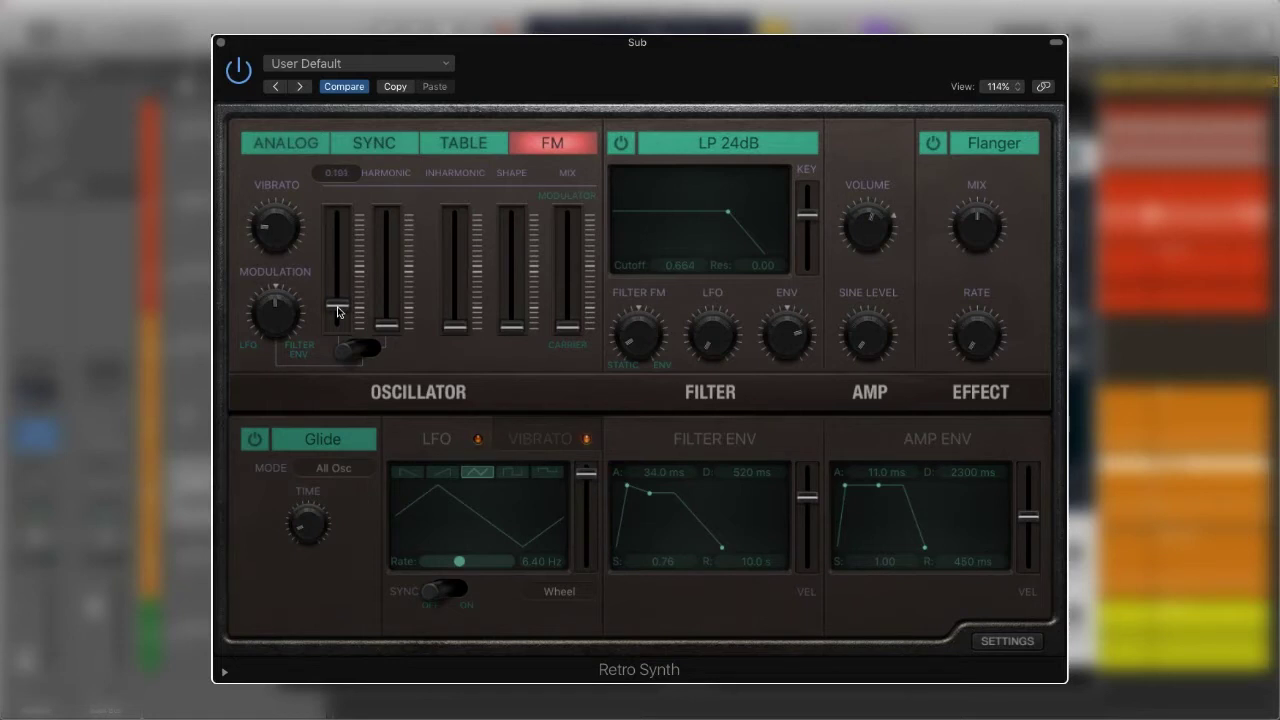
Adjust Harmonic and Inharmonic in the Sub's Retro Synth and raise the low-cut frequency in its Channel EQ.
mouse_move(391, 330)
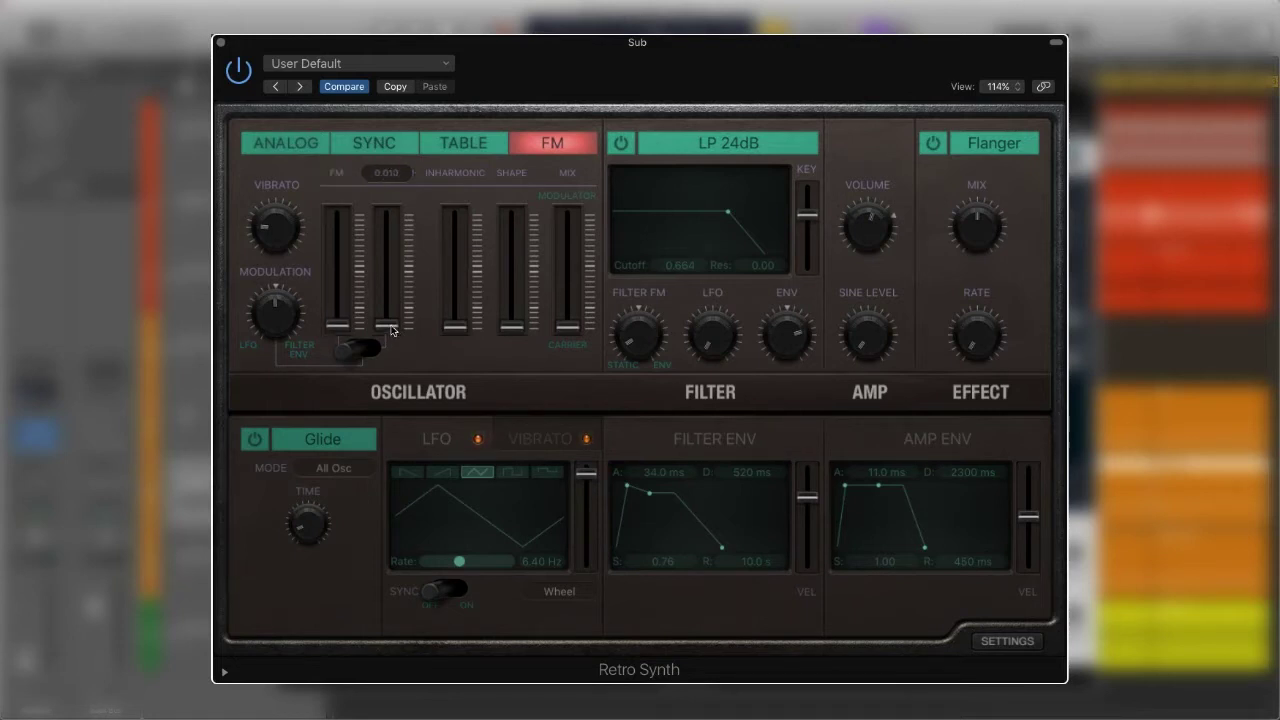
mouse_move(458, 328)
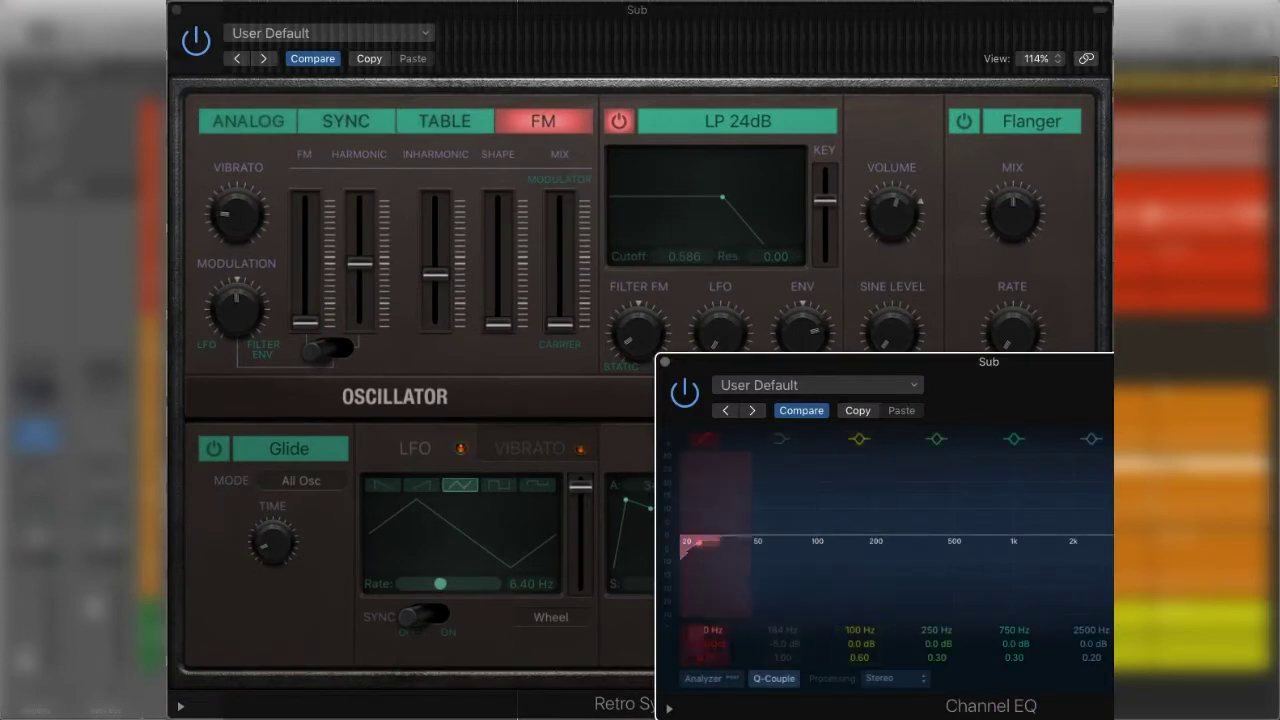
left_click_drag(707, 543, 800, 543)
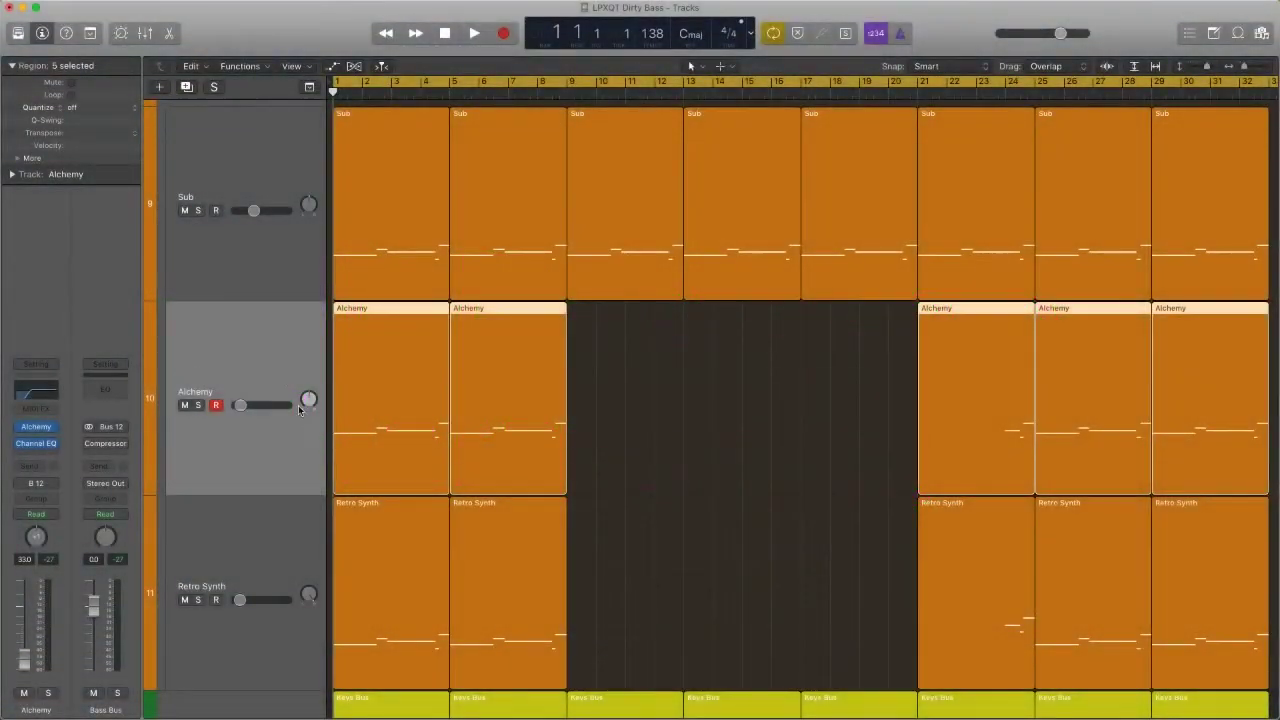
Select the Retro Synth track to view its synth settings, and switch the Alchemy track's pan mode to Stereo Pan.
left_click(252, 557)
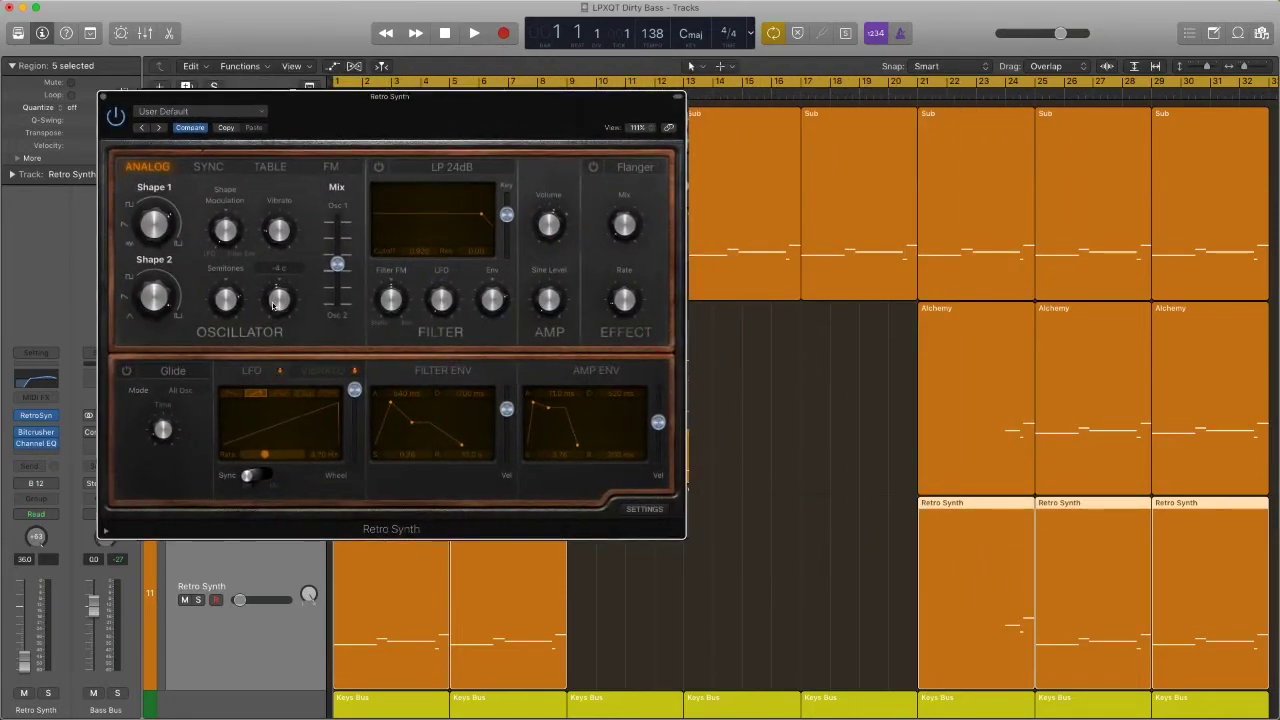
key("Up")
left_click(983, 322)
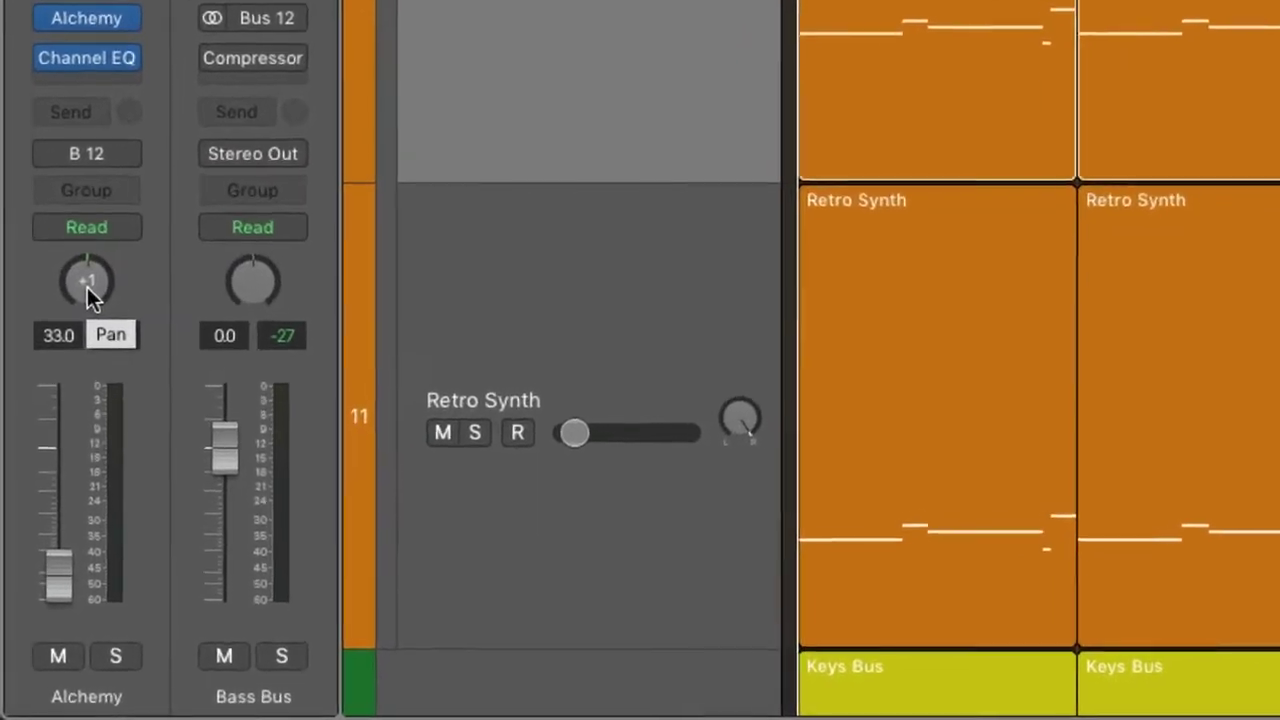
right_click(76, 350)
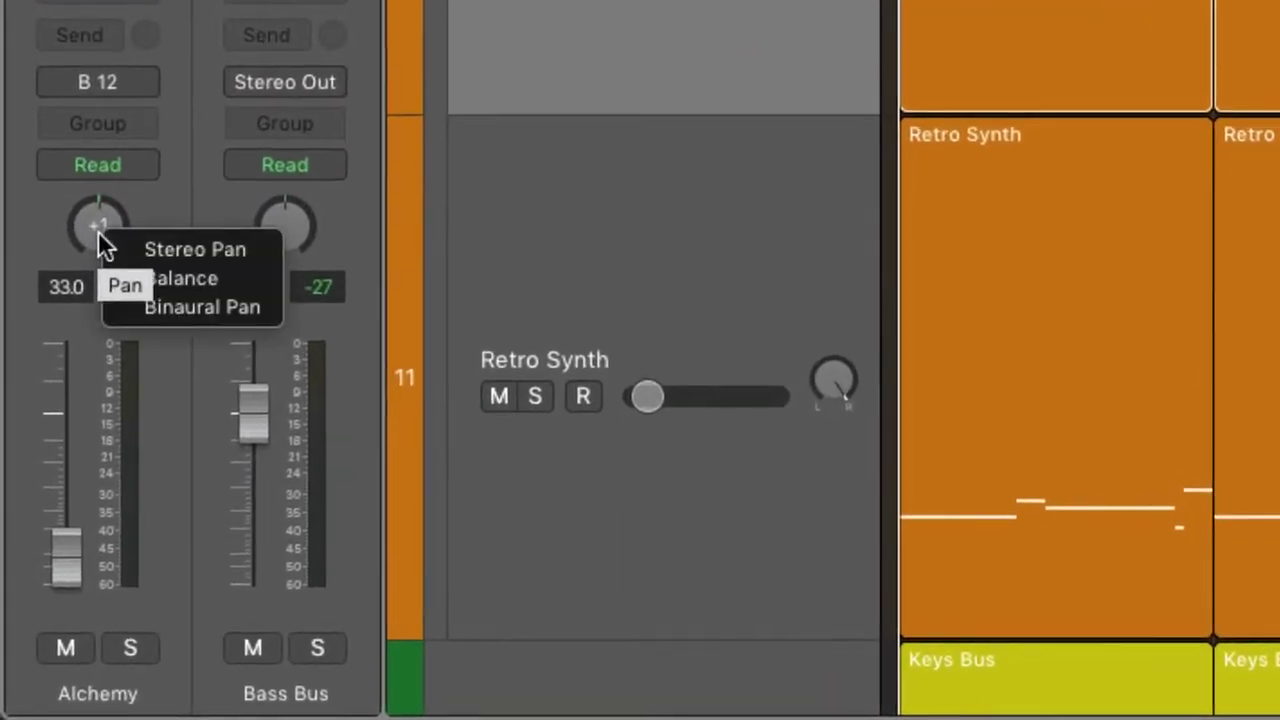
left_click(235, 251)
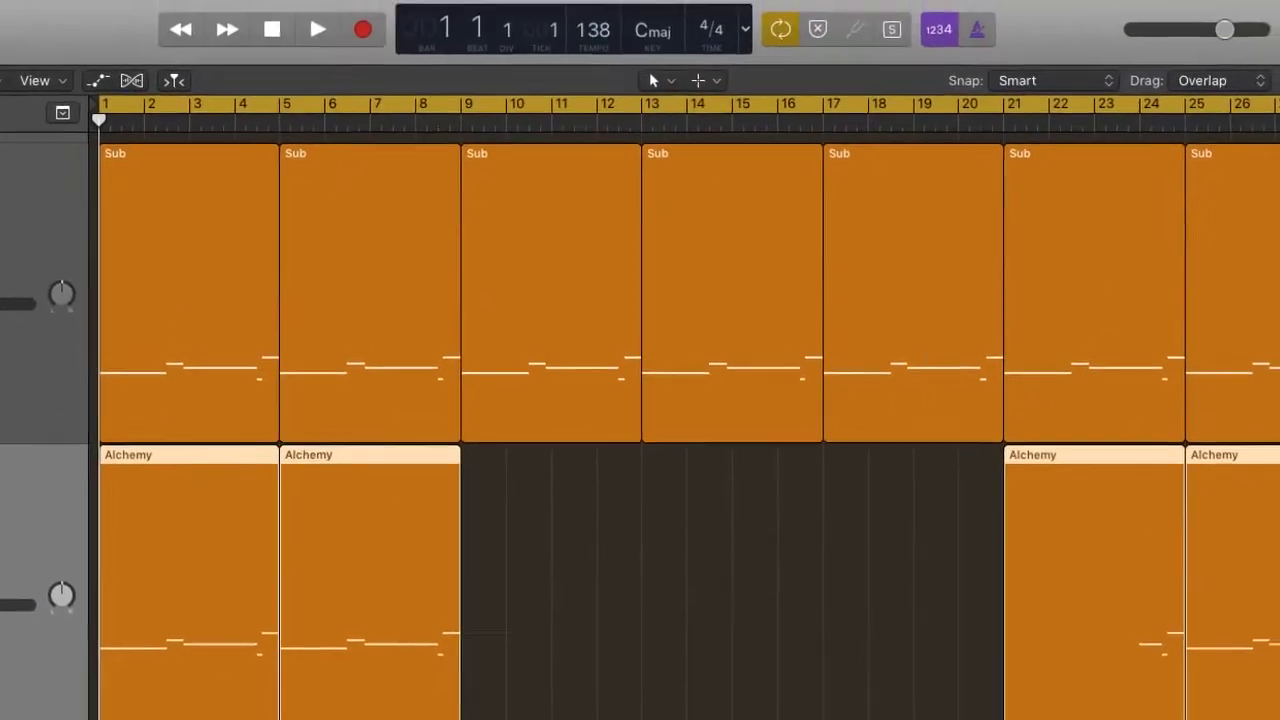
Bring up the Alchemy synth window and clear its current patch.
key("v")
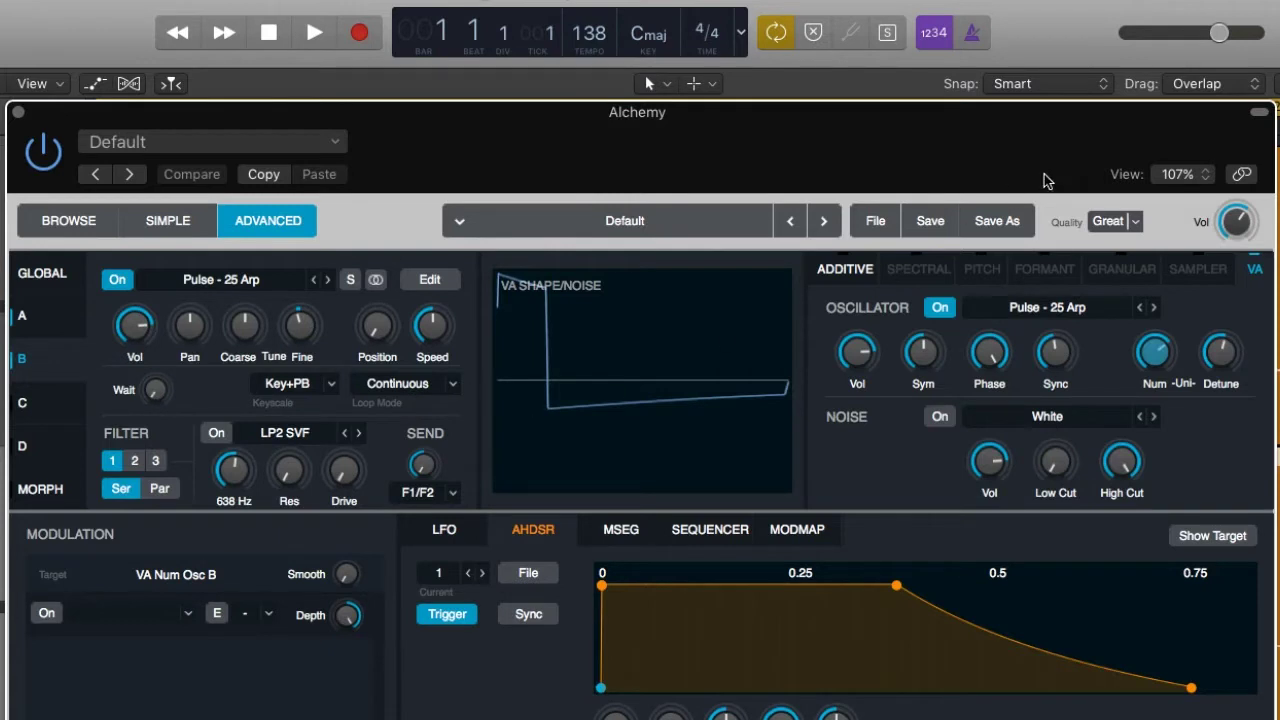
left_click(876, 222)
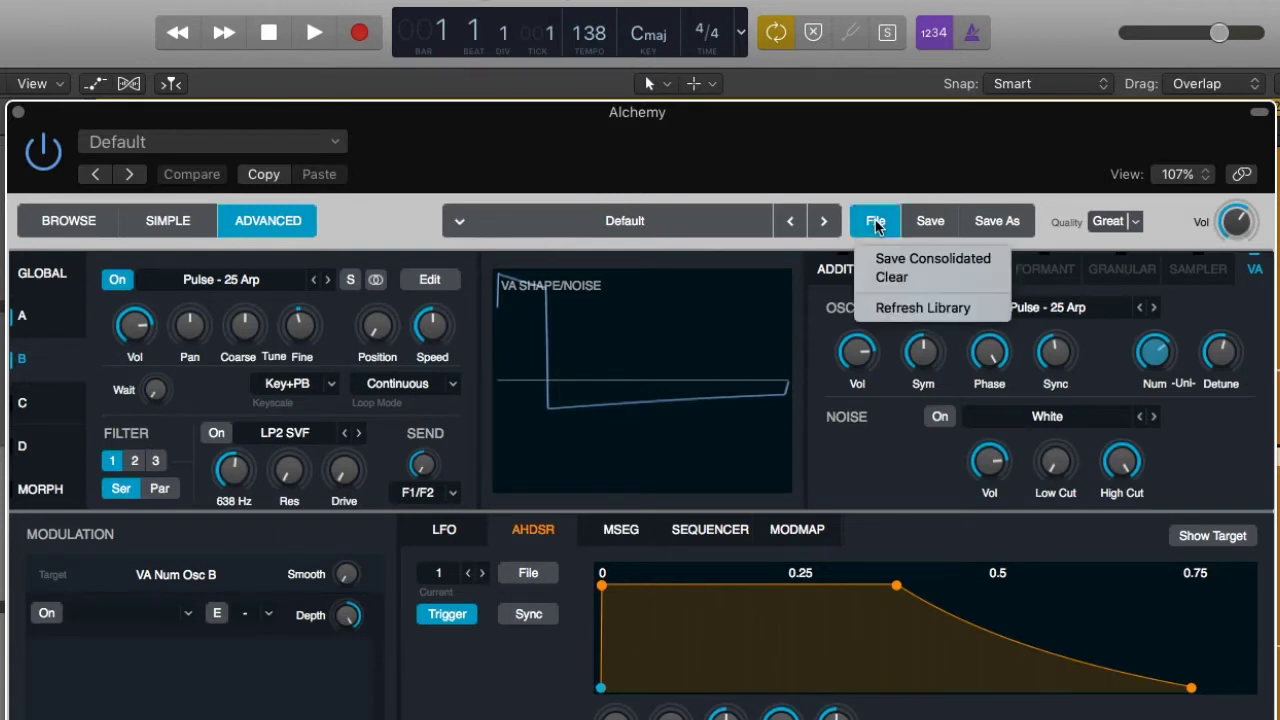
left_click(912, 281)
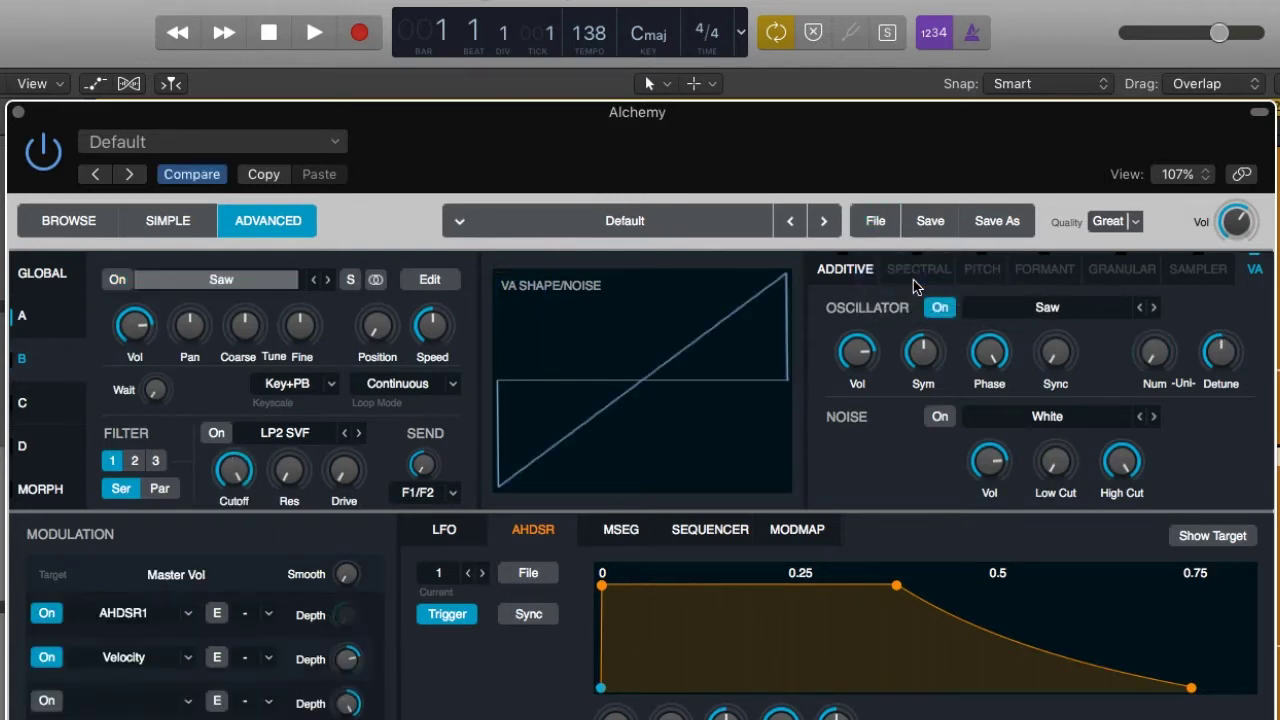
Load the Pulse - 50 Arp VA waveform into source B from Alchemy's global source view.
left_click(45, 276)
left_click(457, 301)
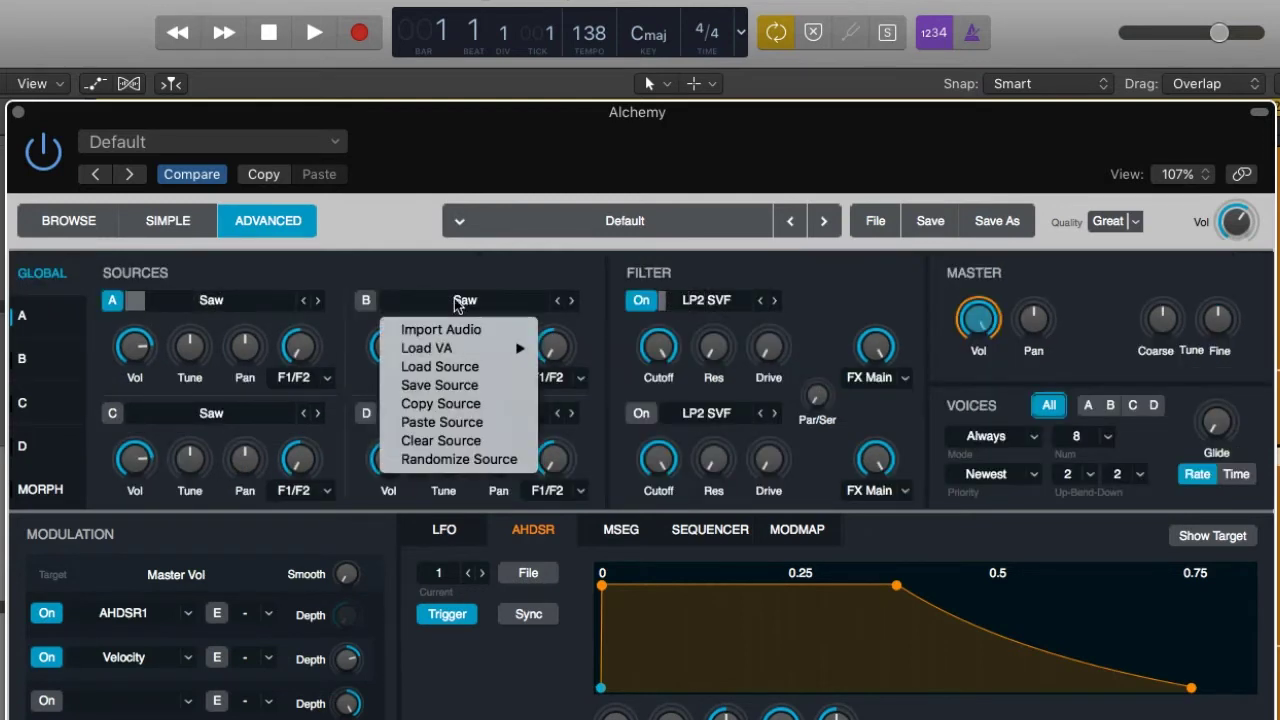
mouse_move(450, 352)
mouse_move(604, 390)
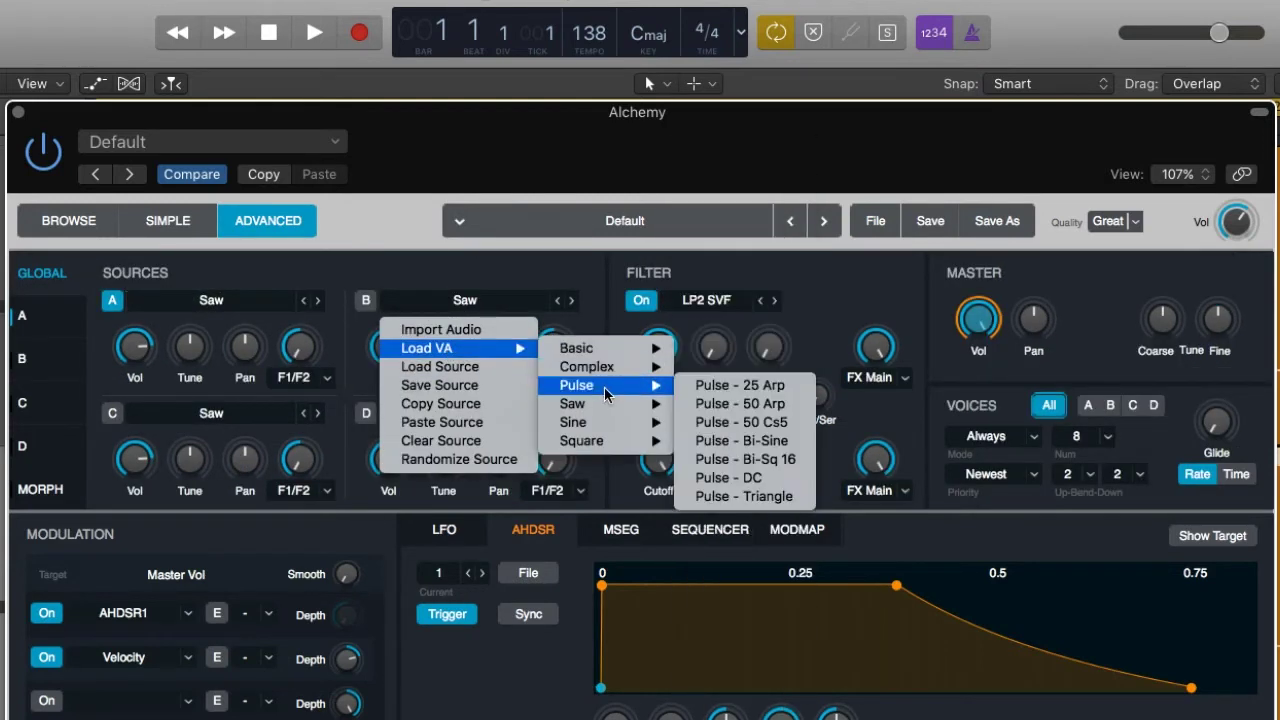
left_click(742, 404)
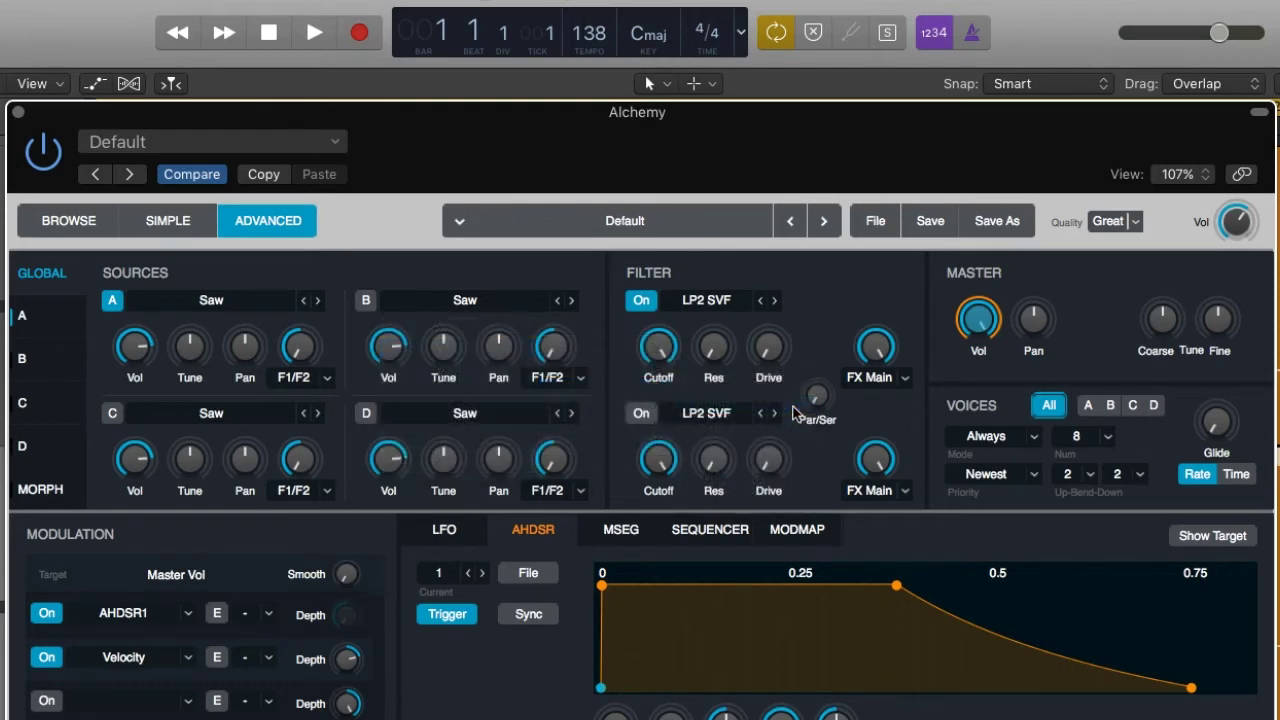
In source A's saw oscillator, lower Phase, set Sync to about 21 semitones and raise the unison Num.
left_click(33, 316)
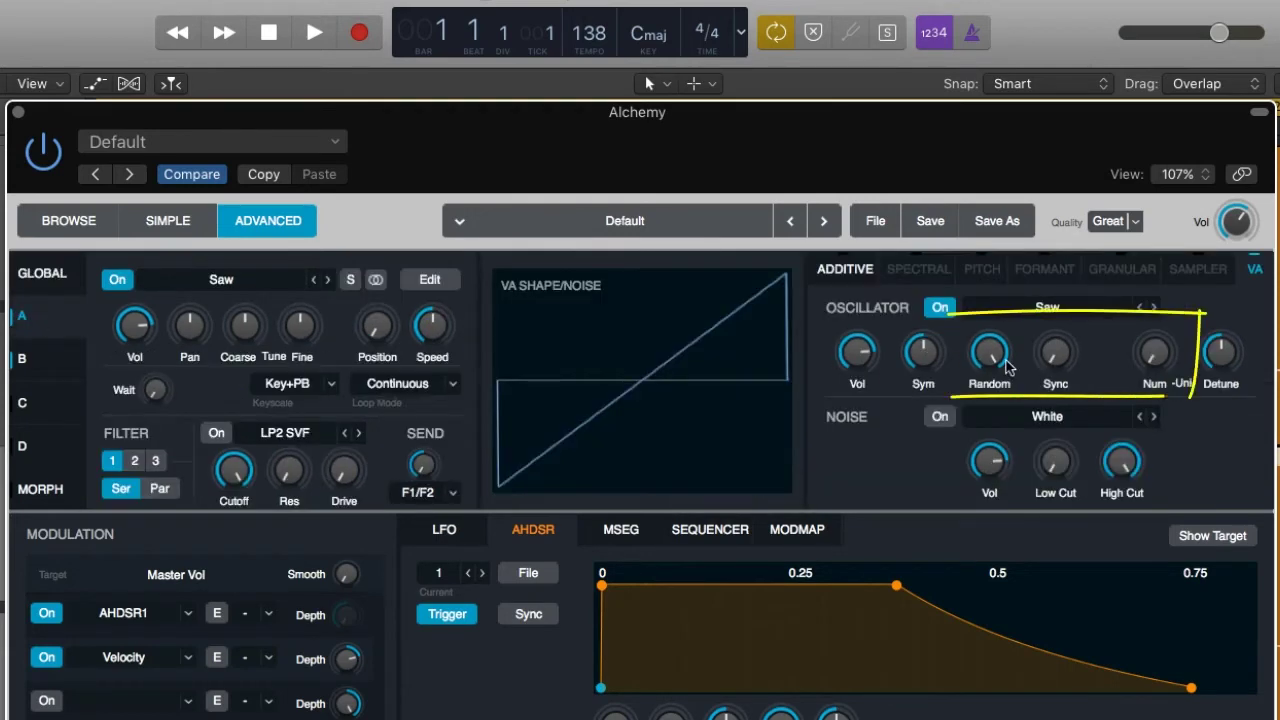
mouse_move(1048, 358)
left_click_drag(1055, 353, 995, 381)
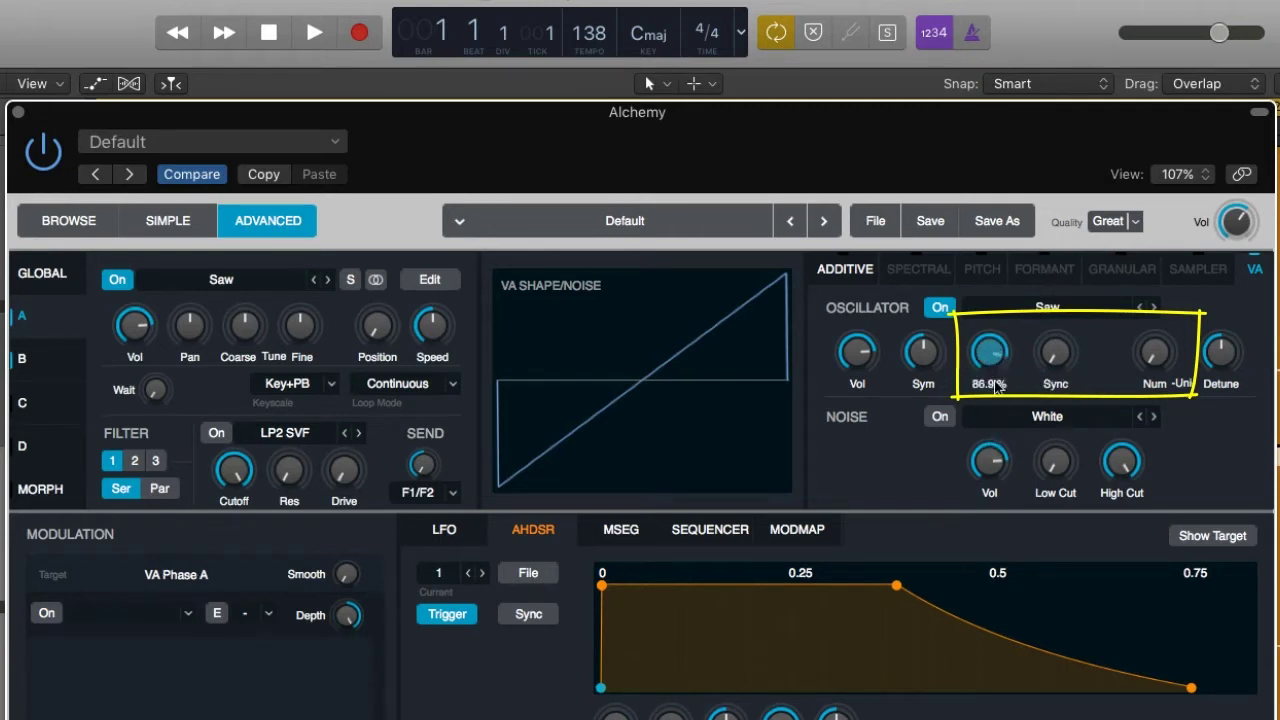
left_click_drag(1157, 357, 1163, 275)
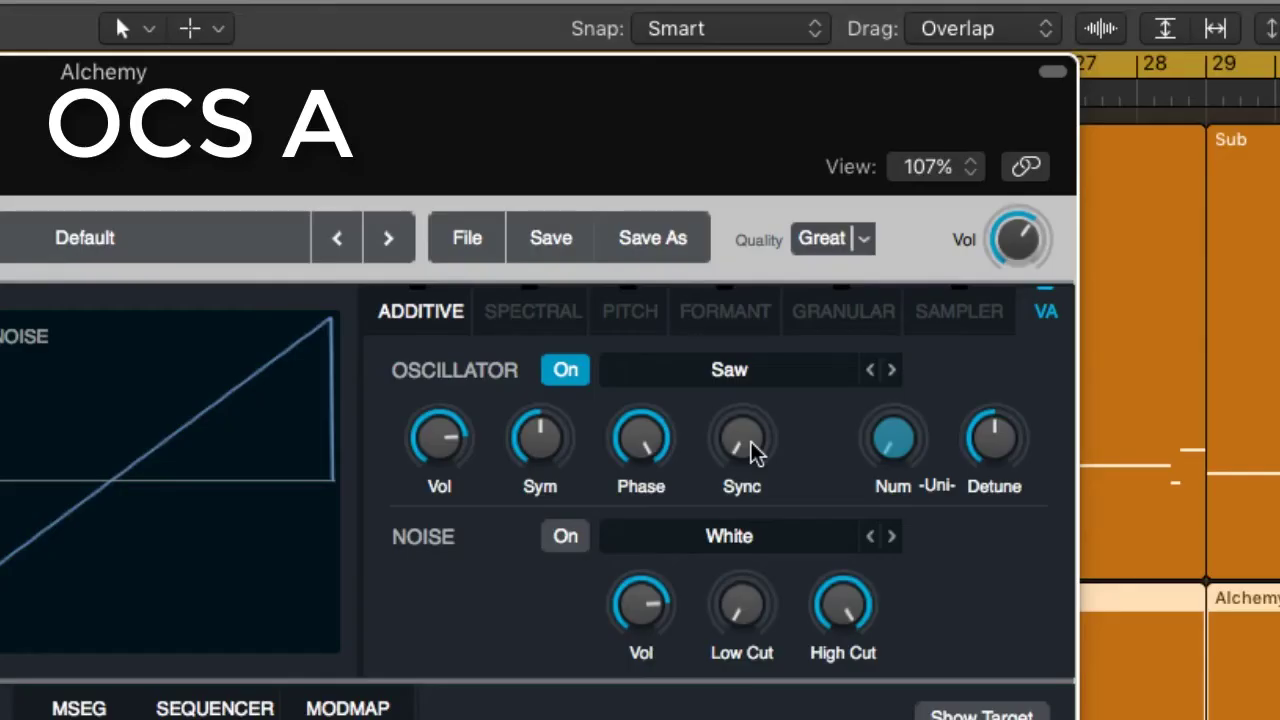
left_click_drag(750, 441, 729, 170)
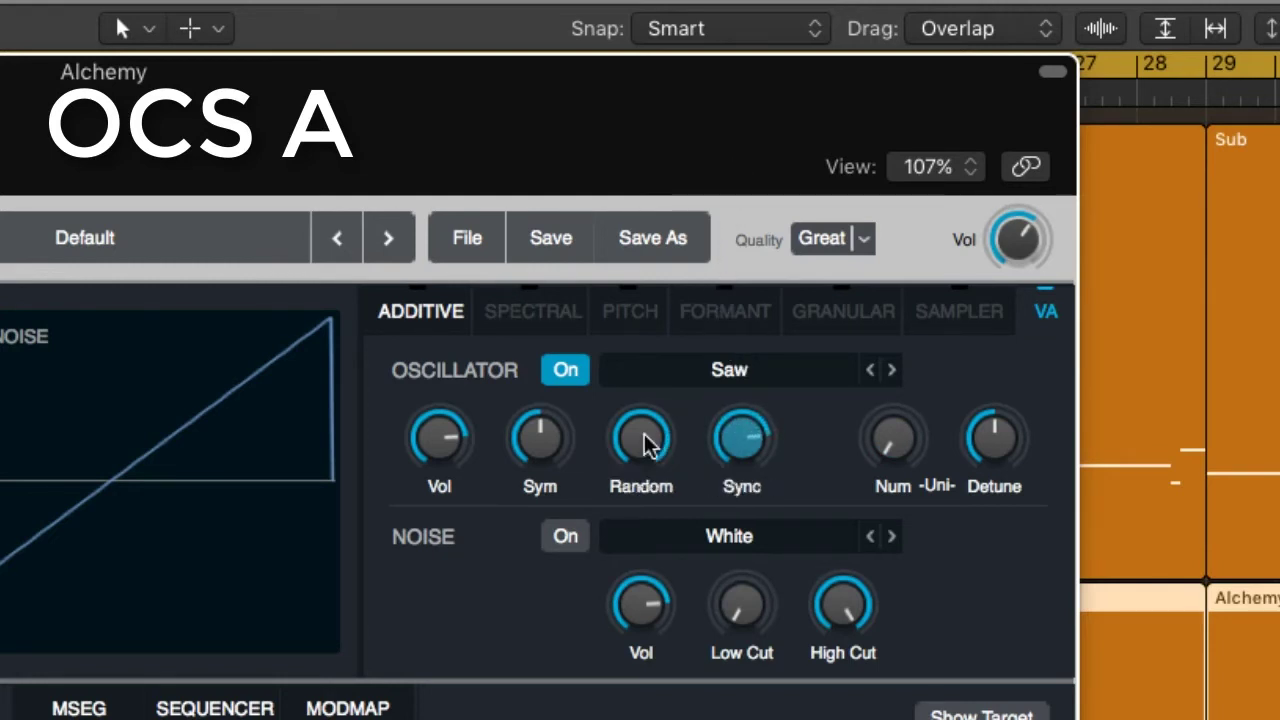
left_click_drag(644, 433, 802, 637)
left_click_drag(887, 421, 896, 279)
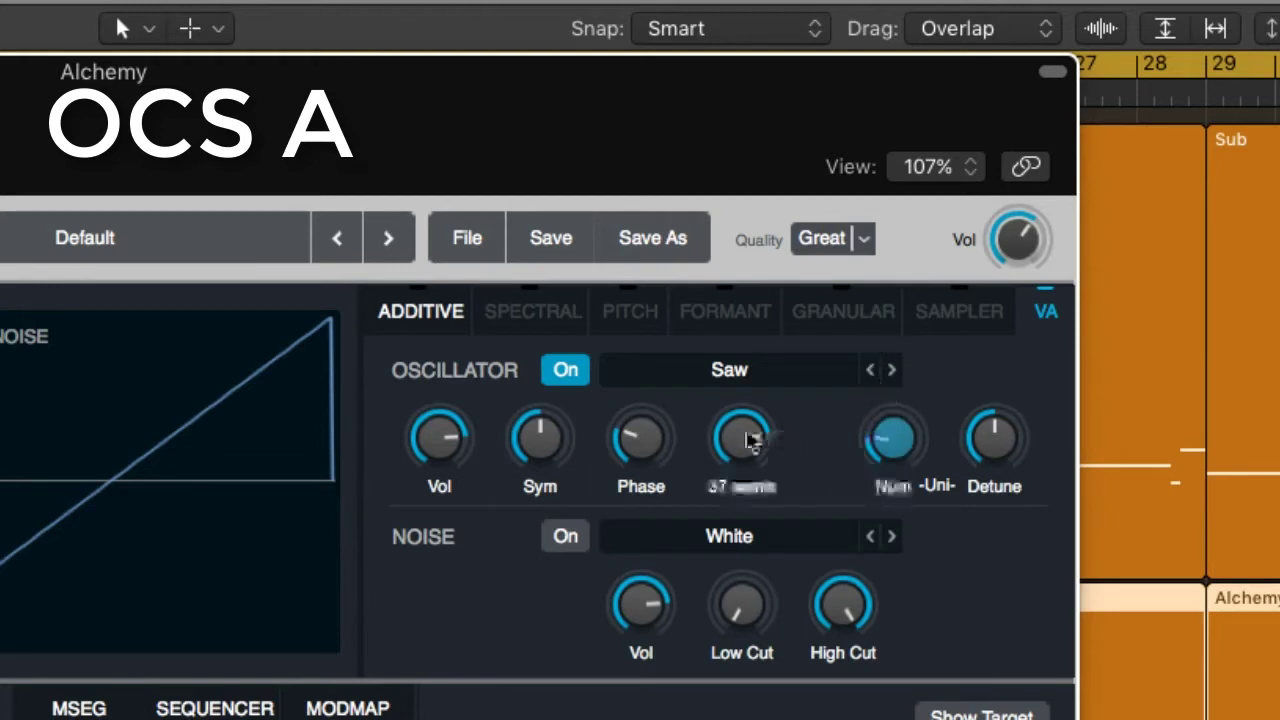
left_click_drag(749, 434, 752, 540)
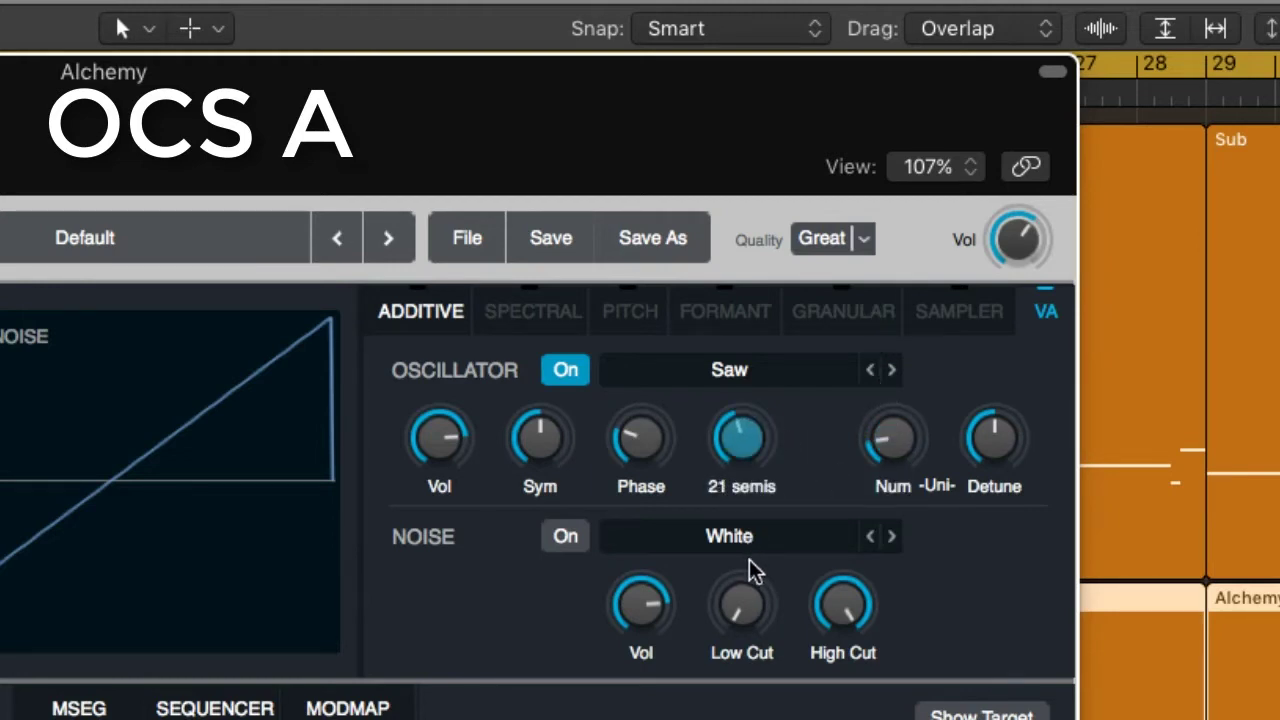
left_click_drag(896, 441, 926, 326)
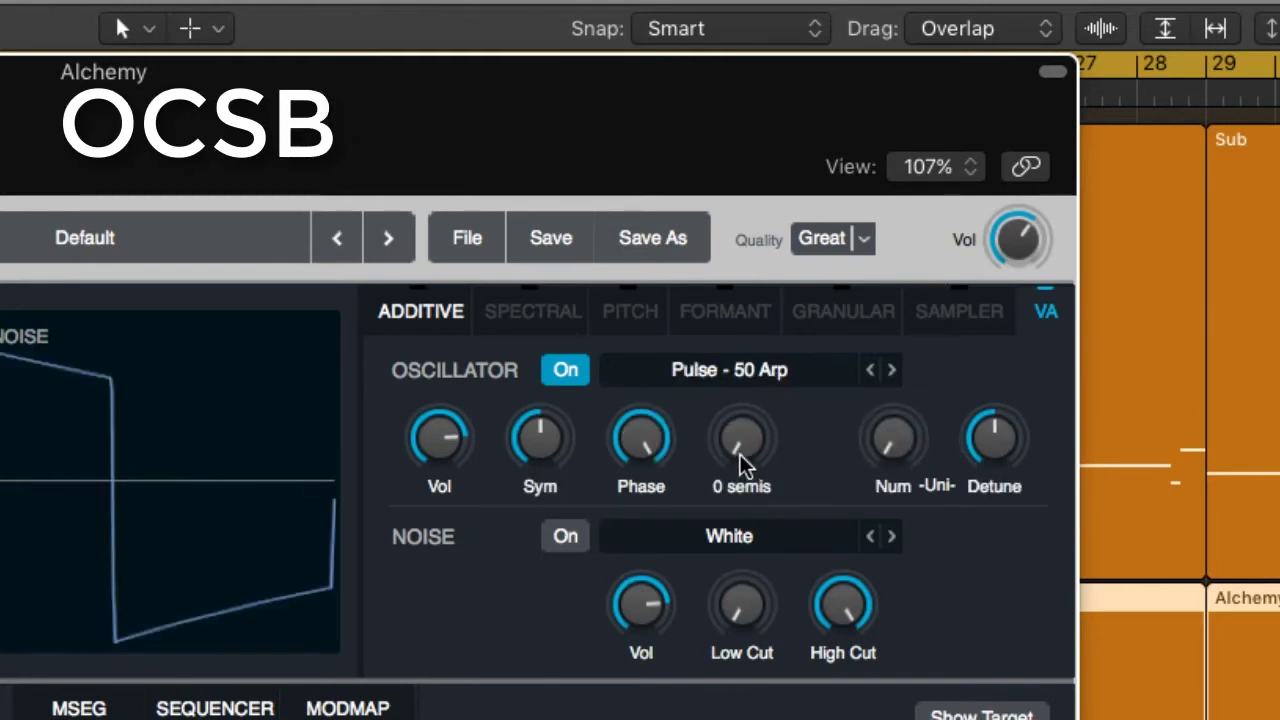
In source B's pulse oscillator, lower Phase to about 75% and raise Sync and the unison Num.
left_click_drag(740, 454, 763, 432)
left_click_drag(639, 449, 636, 529)
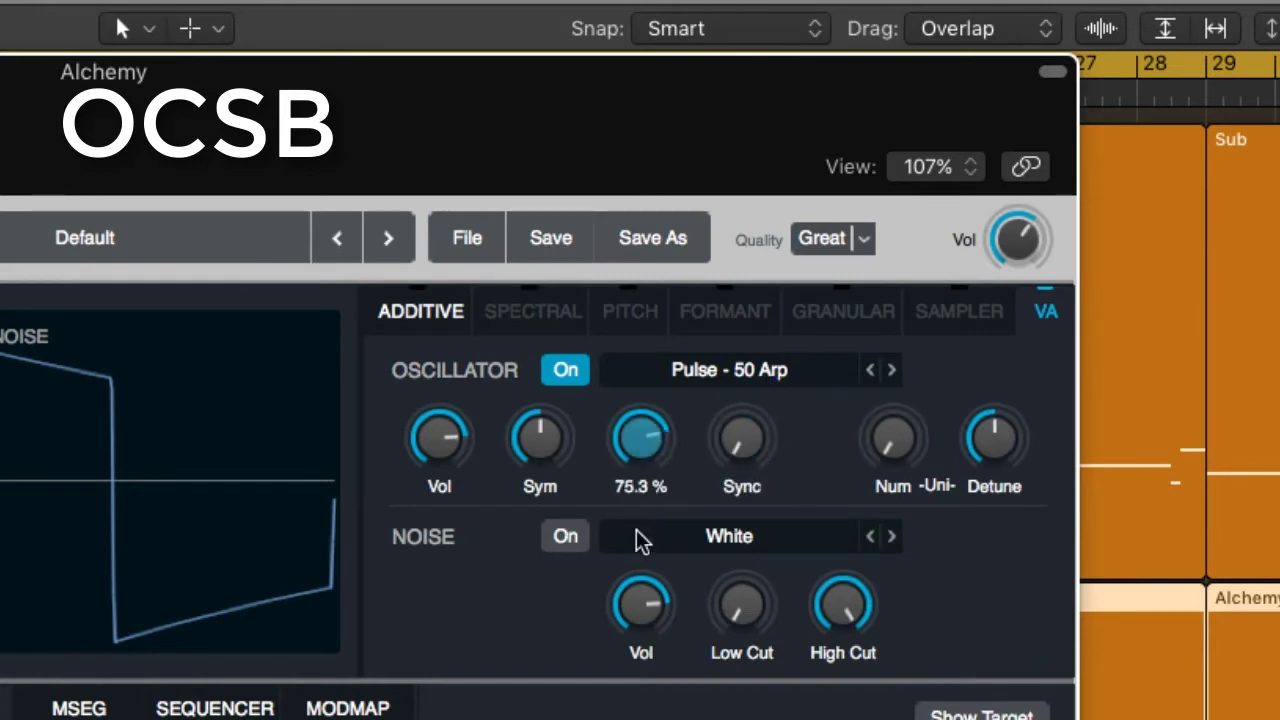
left_click_drag(743, 462, 793, 322)
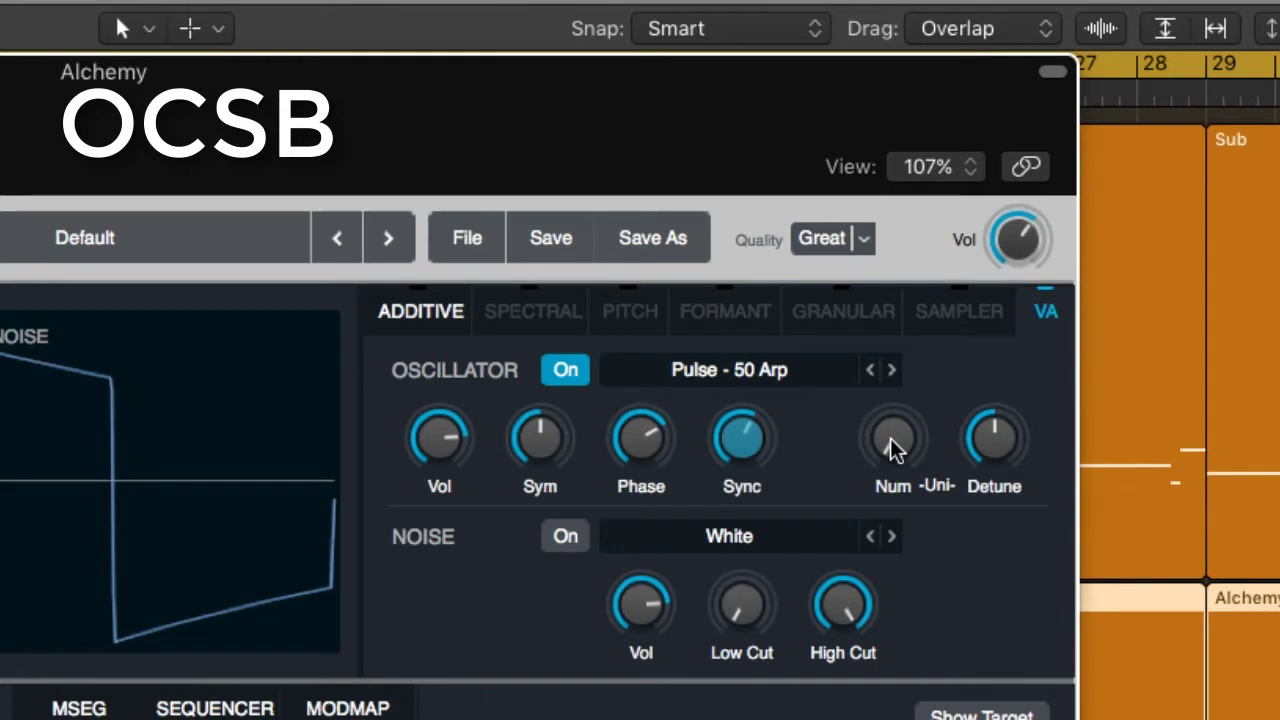
left_click_drag(890, 438, 927, 215)
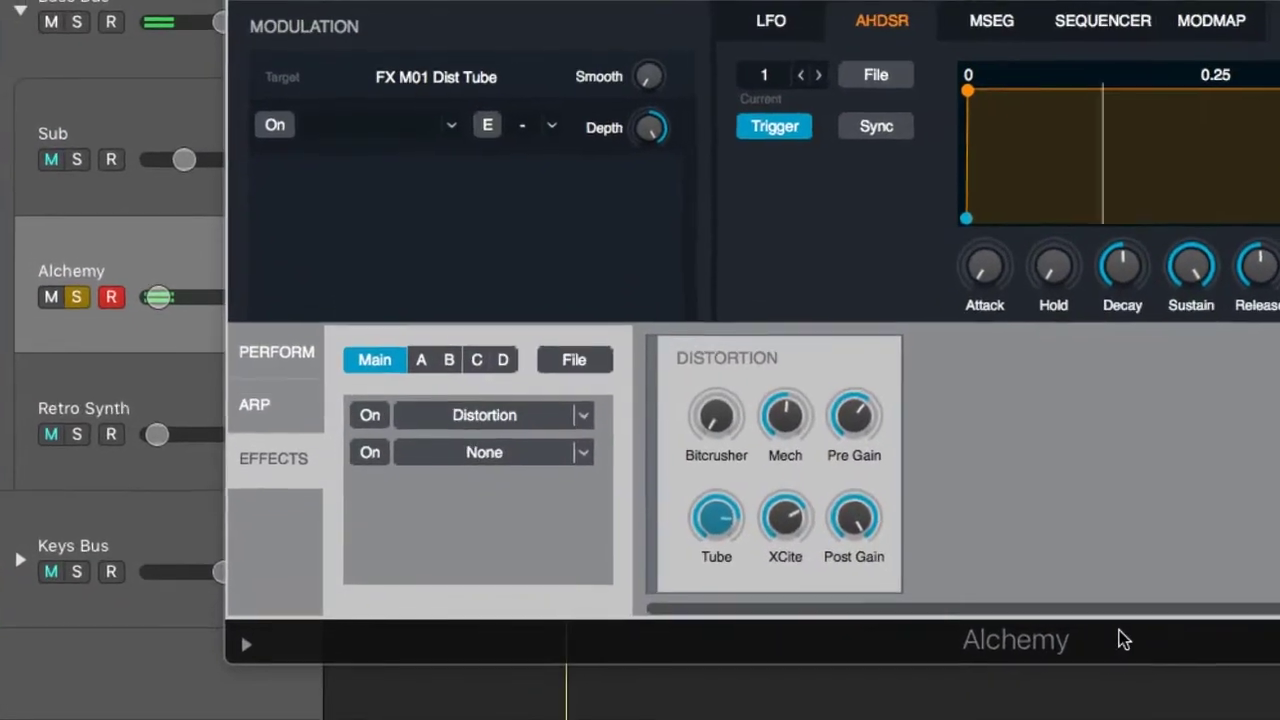
Keep Distortion in the first slot of Alchemy's main effects rack and switch it on.
left_click(593, 403)
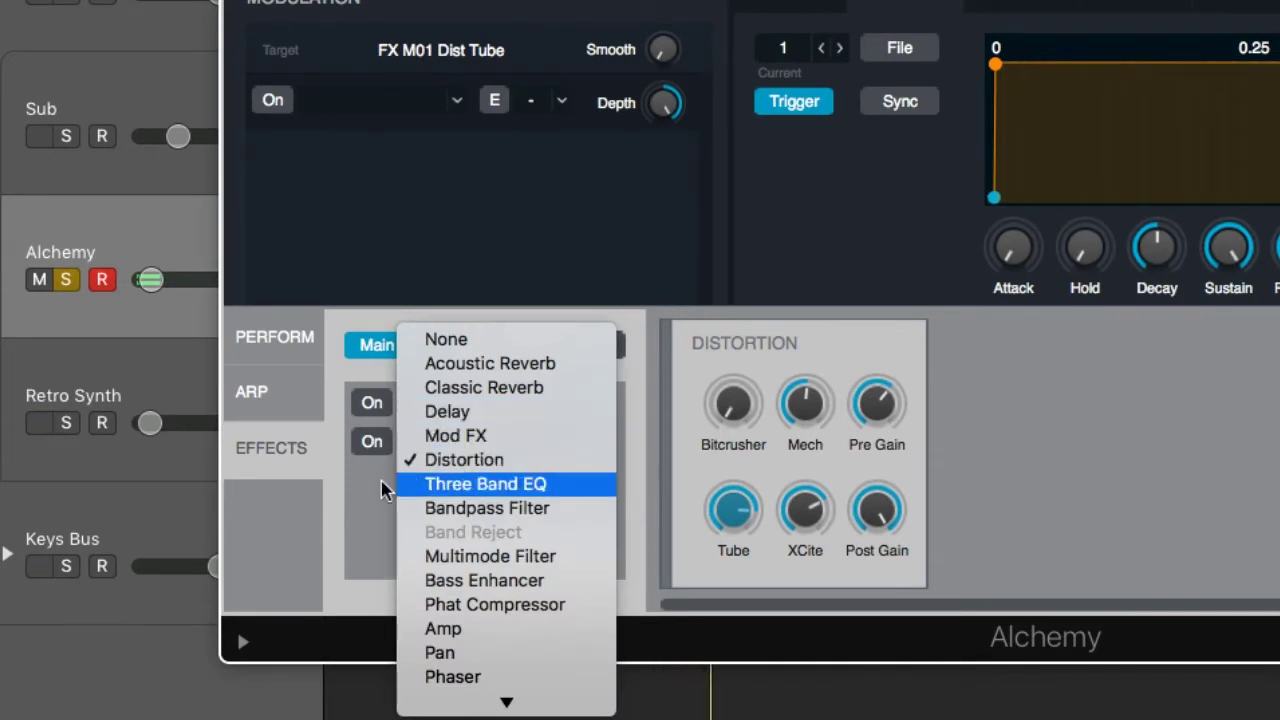
left_click(360, 497)
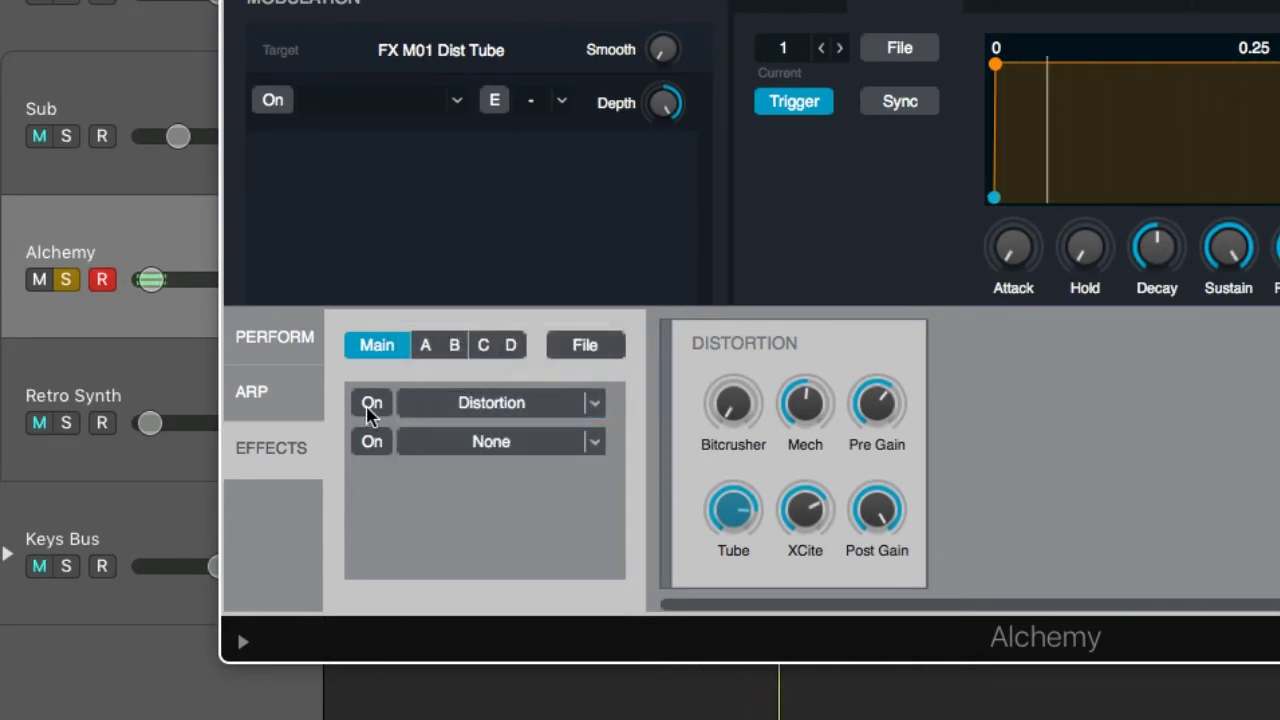
left_click(368, 410)
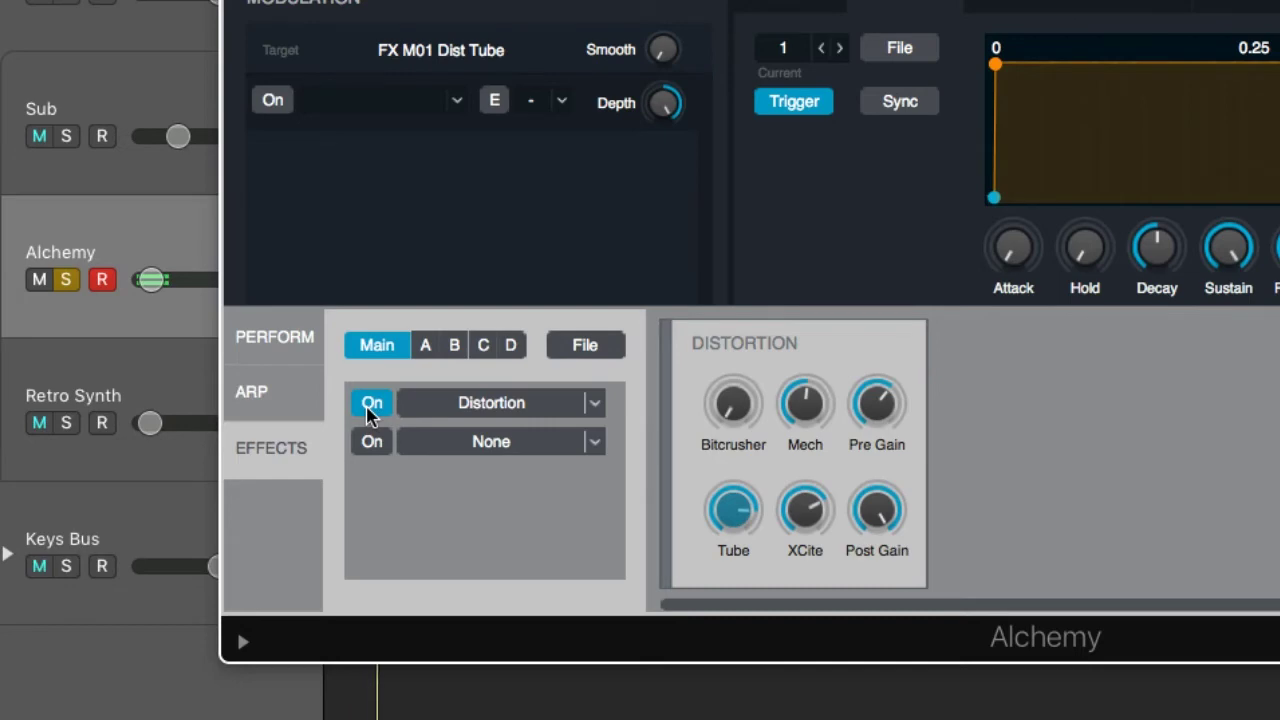
Open the Alchemy track's Channel EQ, enable it, set the low-cut frequency to 270 Hz and close it.
left_click(34, 444)
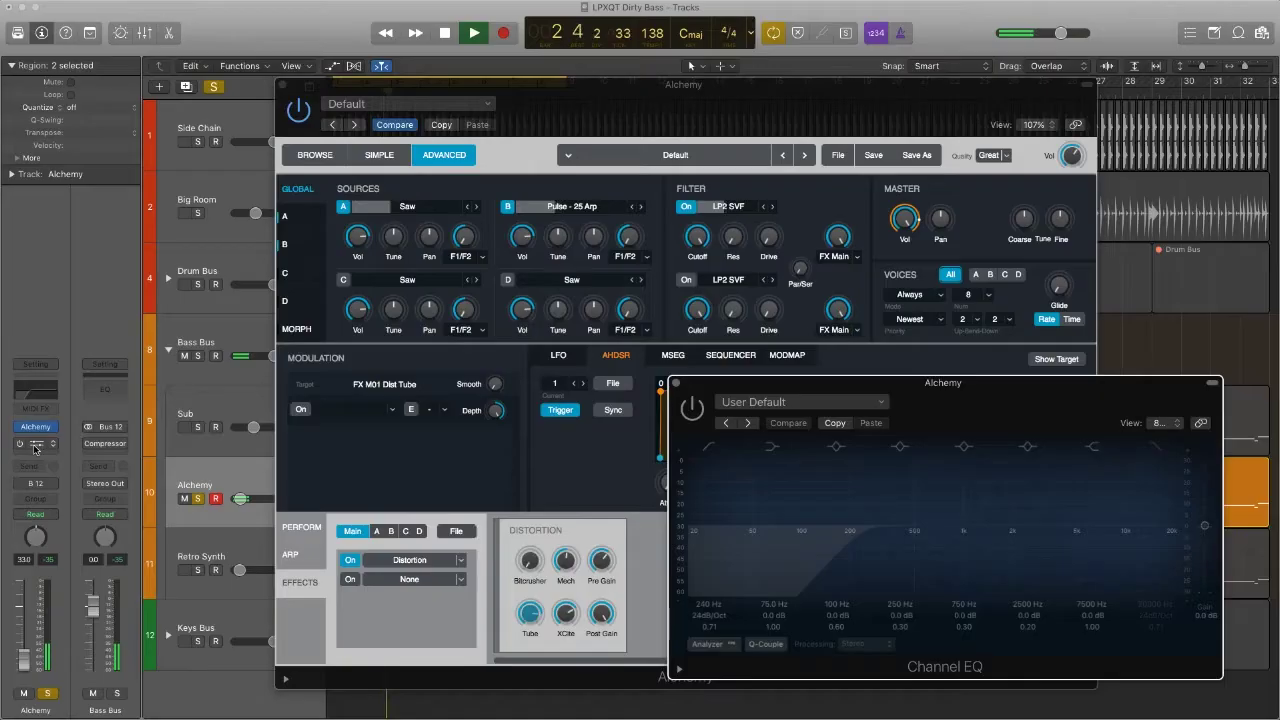
left_click(692, 408)
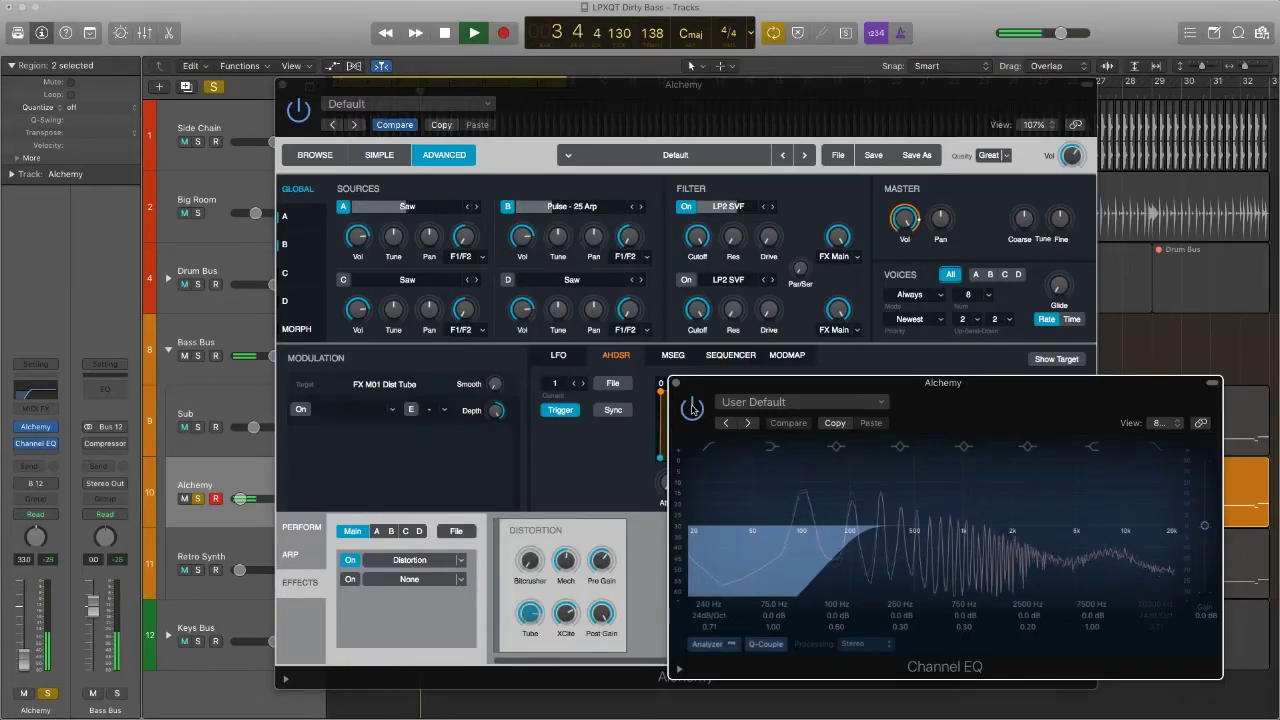
mouse_move(703, 602)
left_mouse_down()
mouse_move(703, 584)
mouse_move(703, 599)
left_mouse_up()
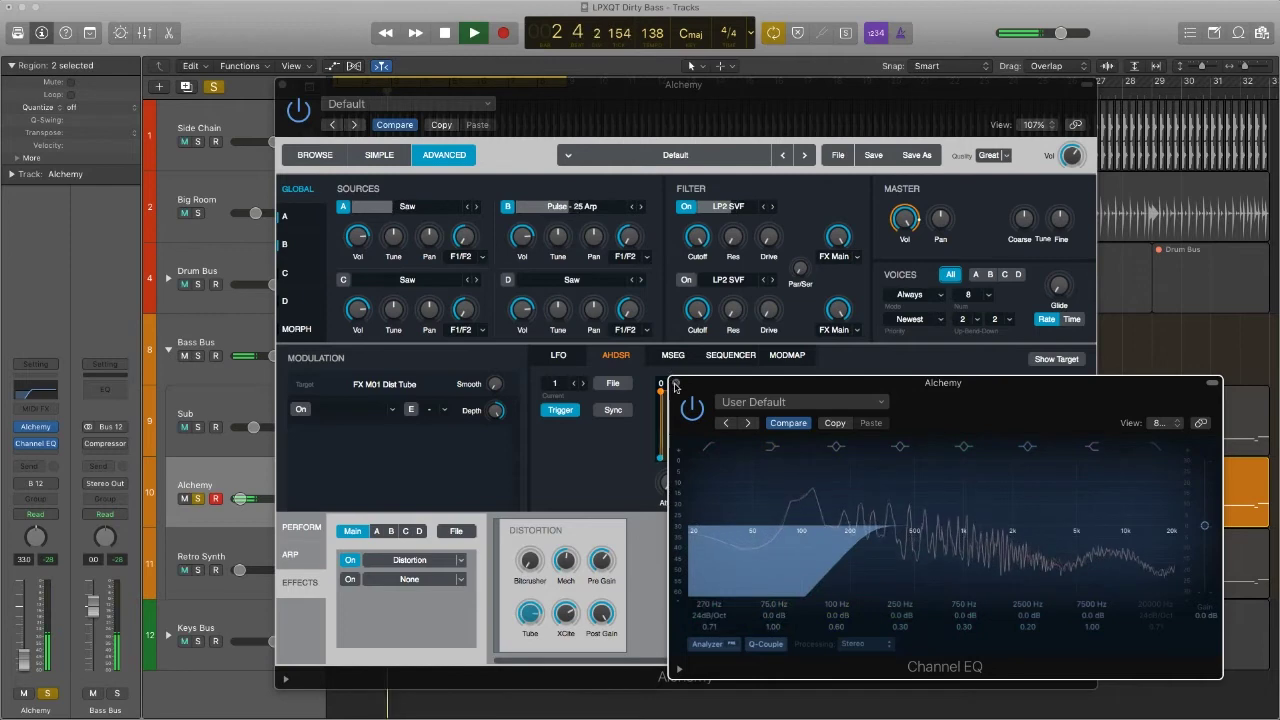
left_click(675, 384)
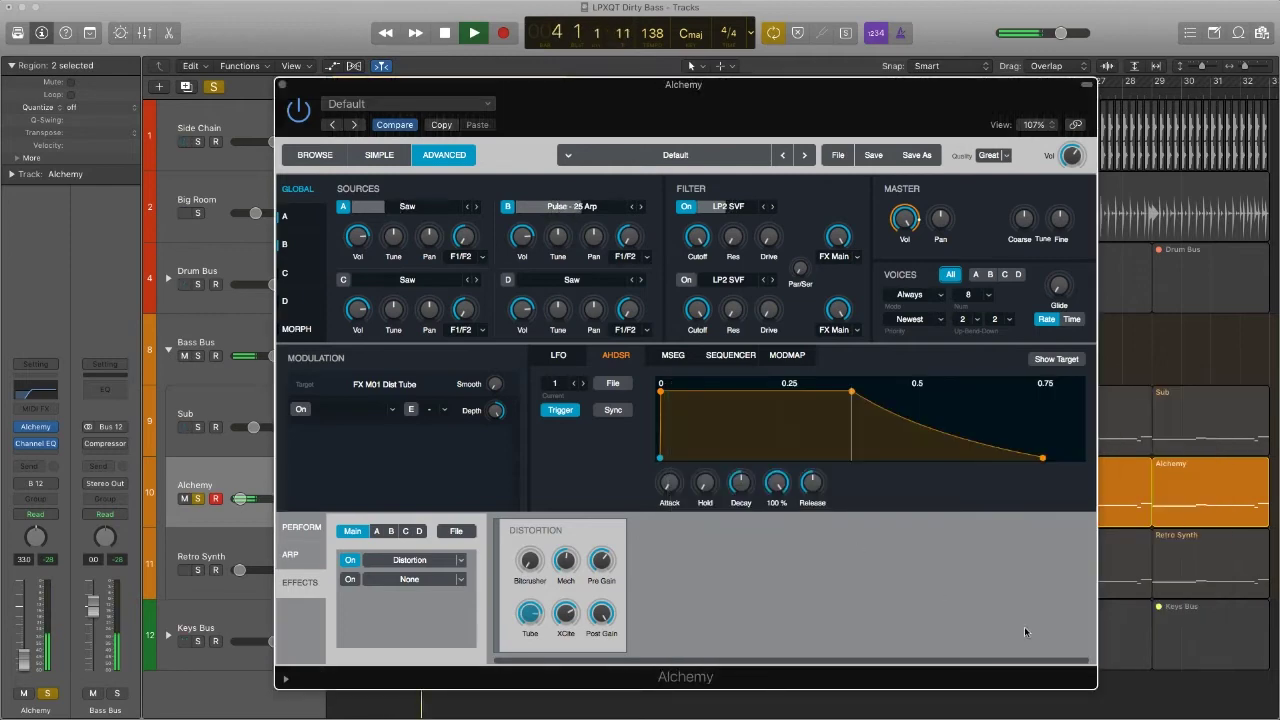
Shrink the Alchemy window to 50% and move it aside, and solo and select the Sub track.
left_click_drag(1091, 684, 655, 404)
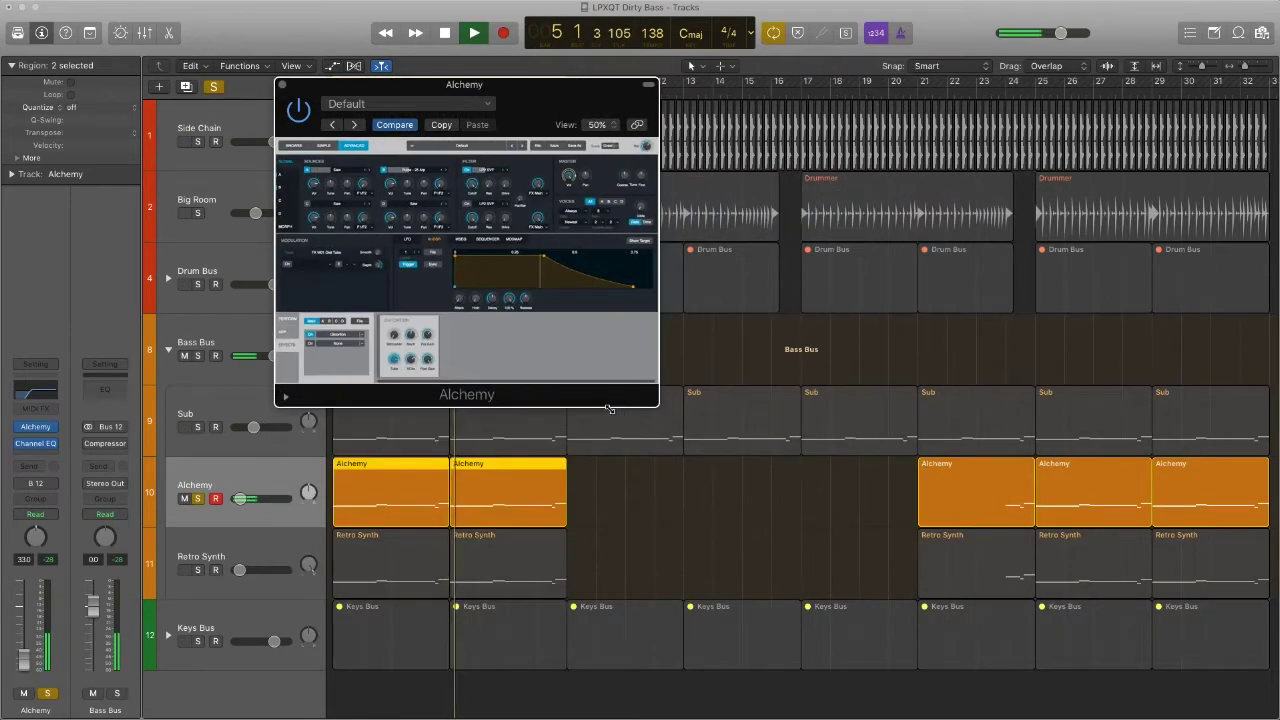
left_click_drag(391, 91, 843, 272)
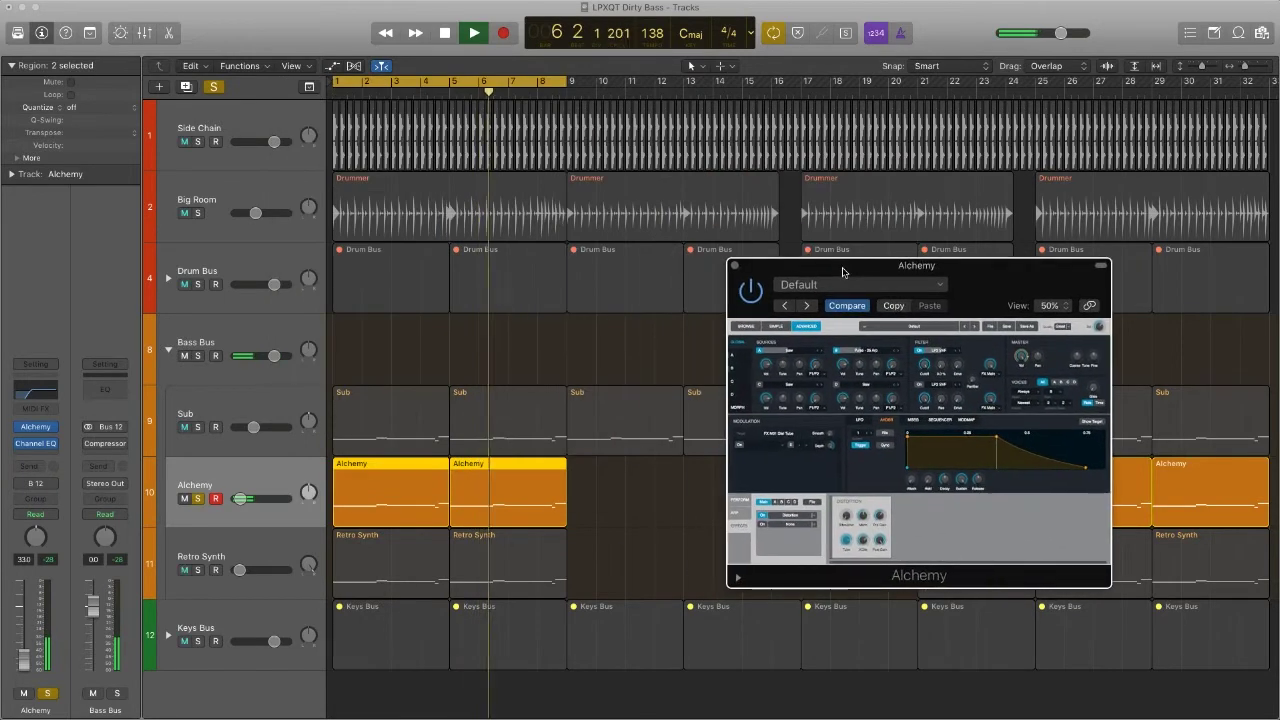
left_click(197, 427)
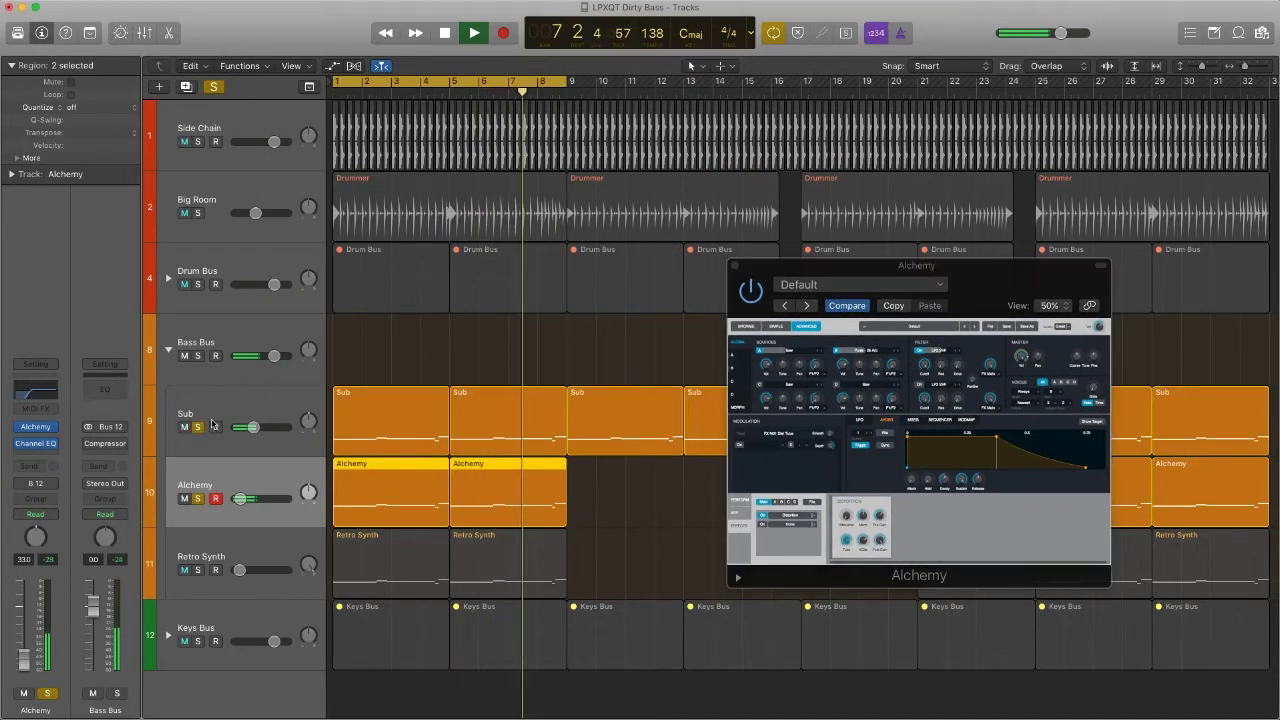
left_click(250, 401)
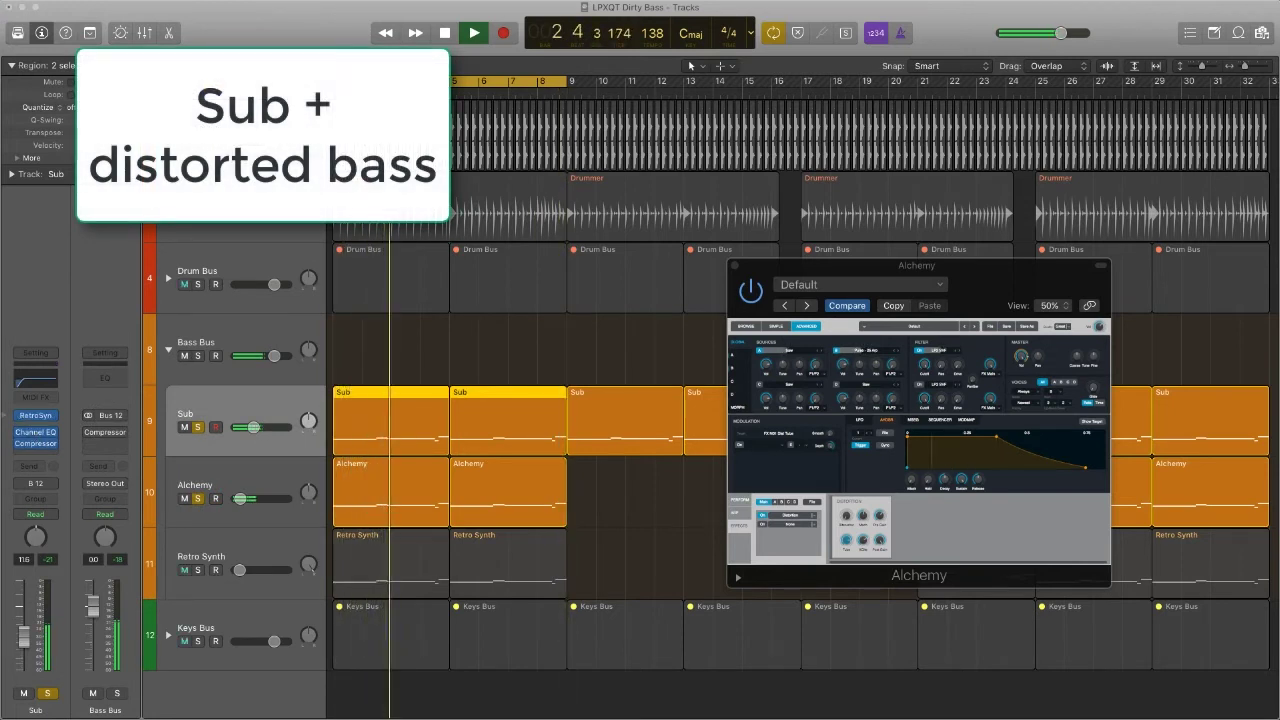
In the Retro Synth track's analog oscillator, set Shape 1 to 20.3%, Shape Modulation to -0.068 and Cents to -1 c.
left_click(35, 415)
left_click_drag(267, 232, 577, 278)
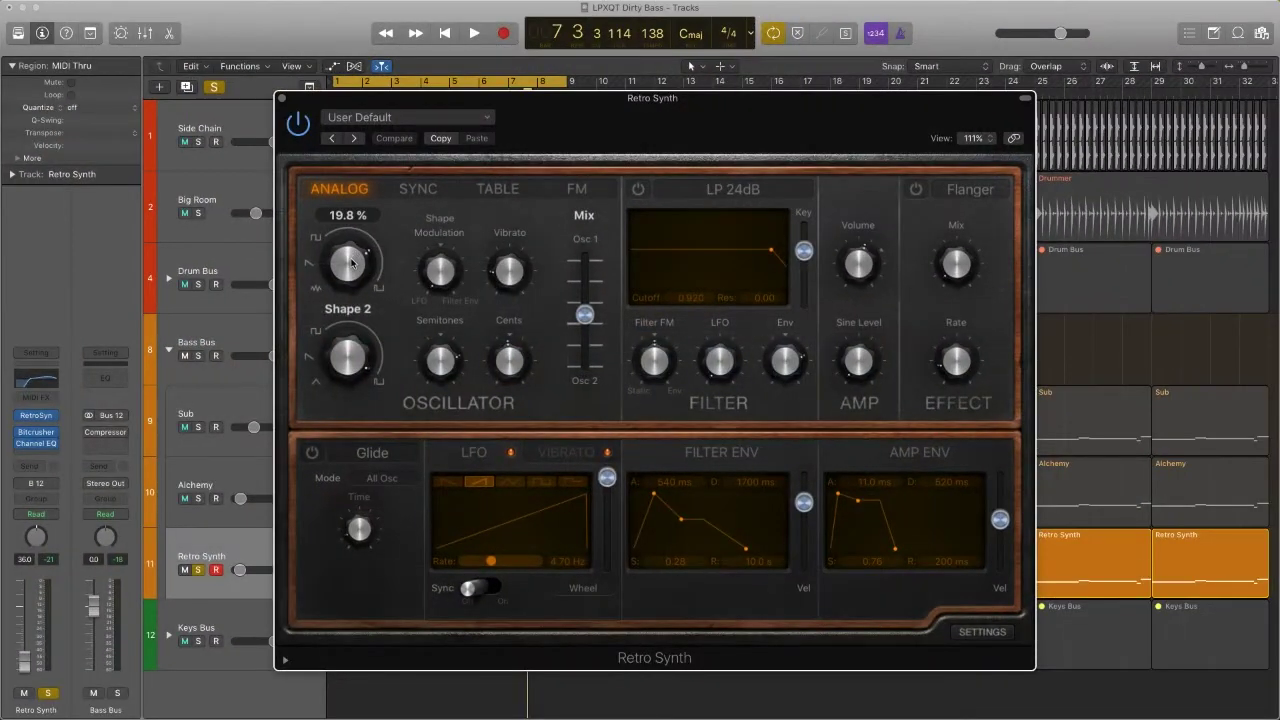
left_click_drag(351, 262, 351, 288)
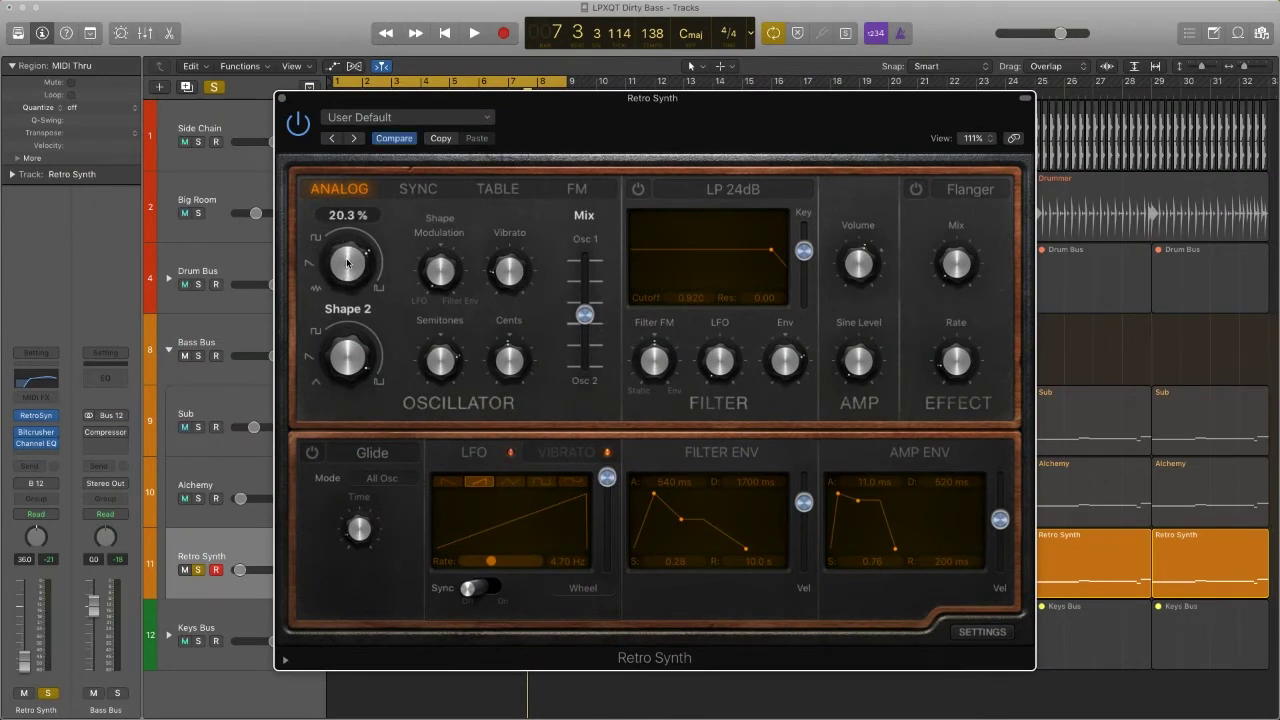
left_click_drag(456, 283, 446, 252)
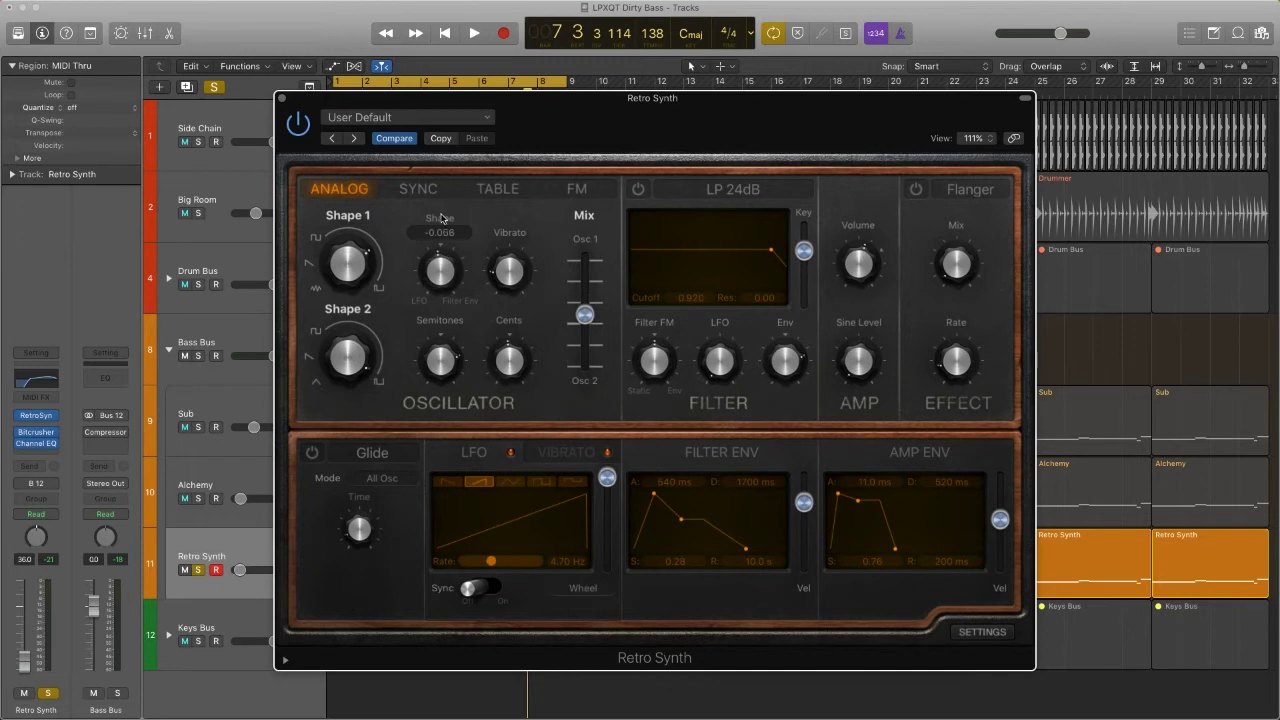
mouse_move(459, 370)
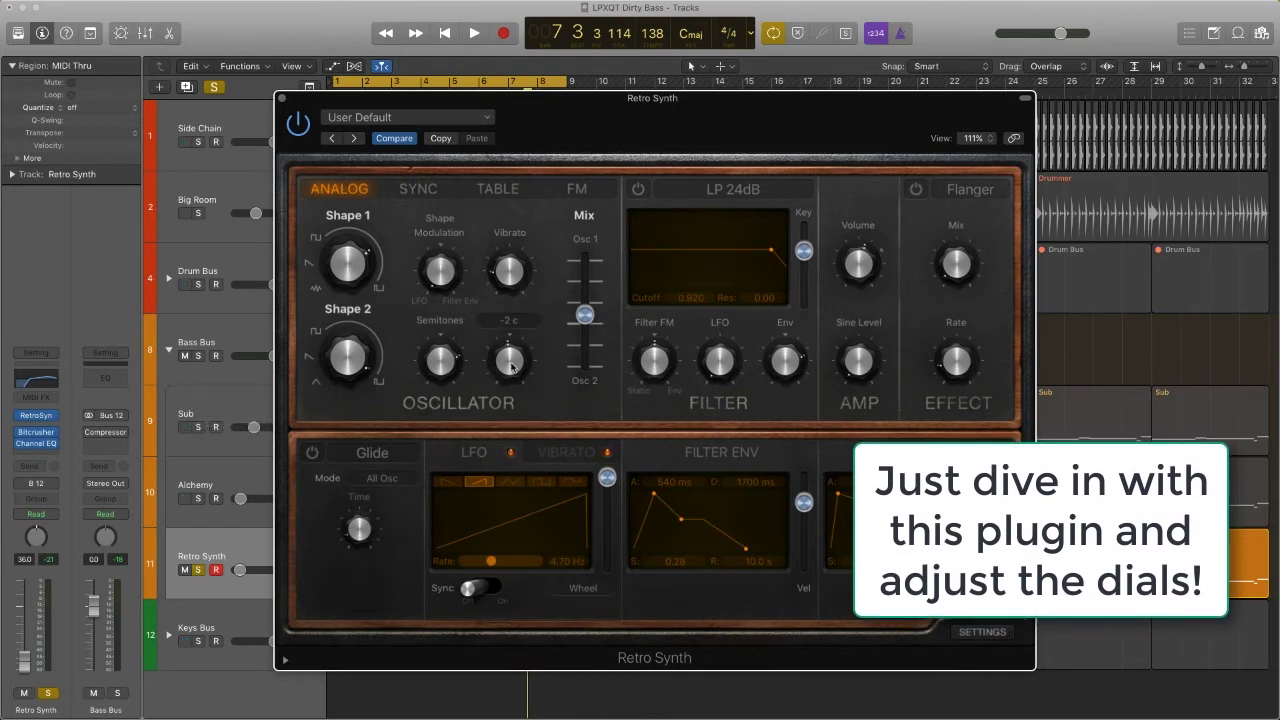
left_click_drag(508, 418, 502, 371)
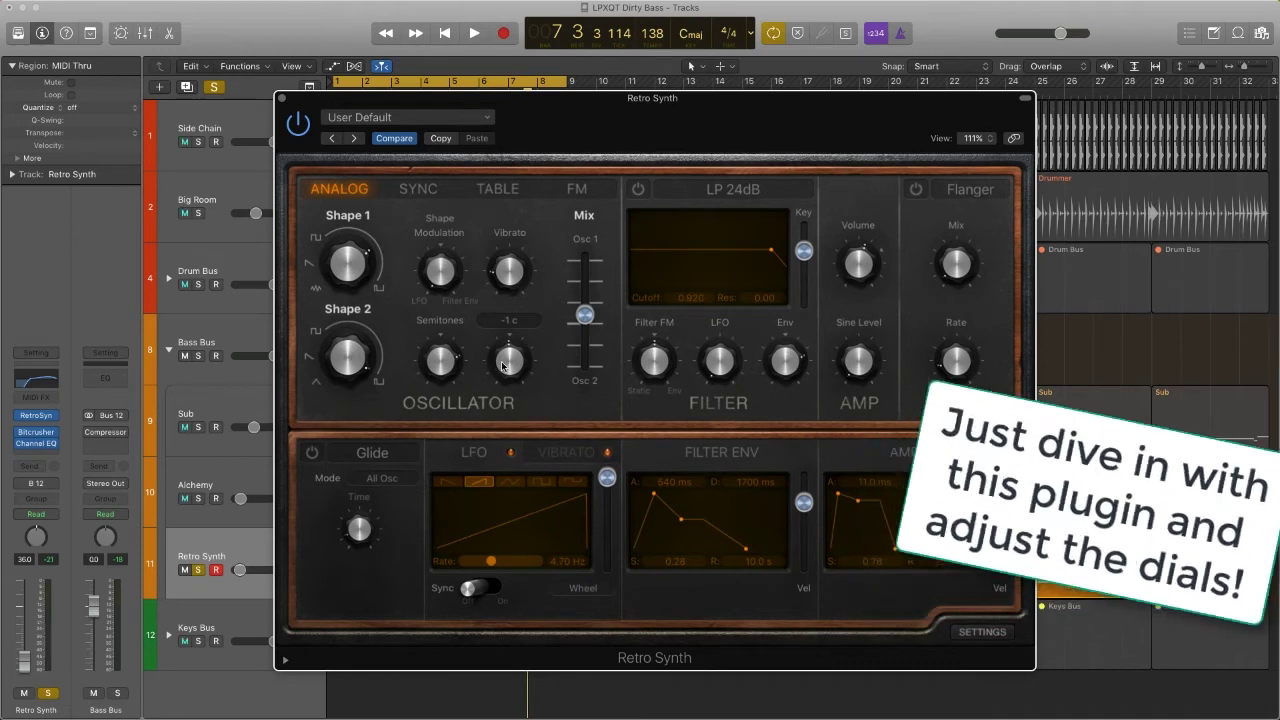
mouse_move(515, 270)
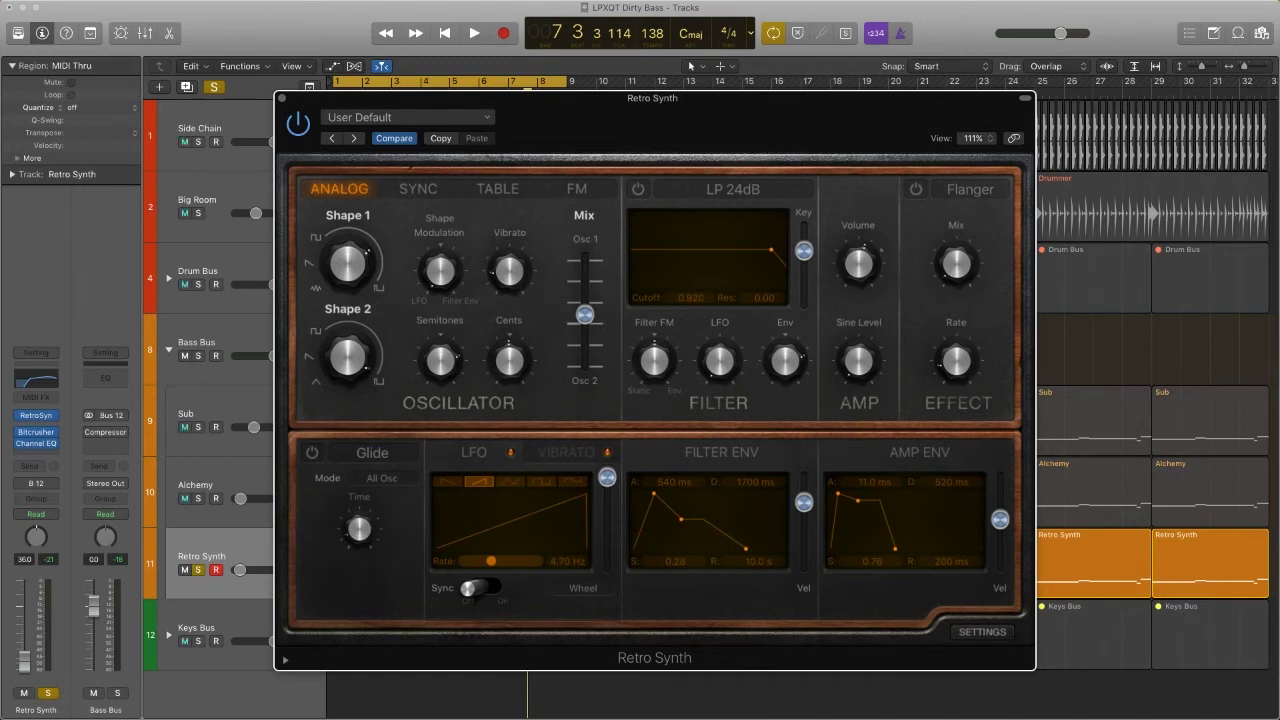
Open the Retro Synth track's Bitcrusher and set its Drive to 24.5 dB.
left_click(36, 436)
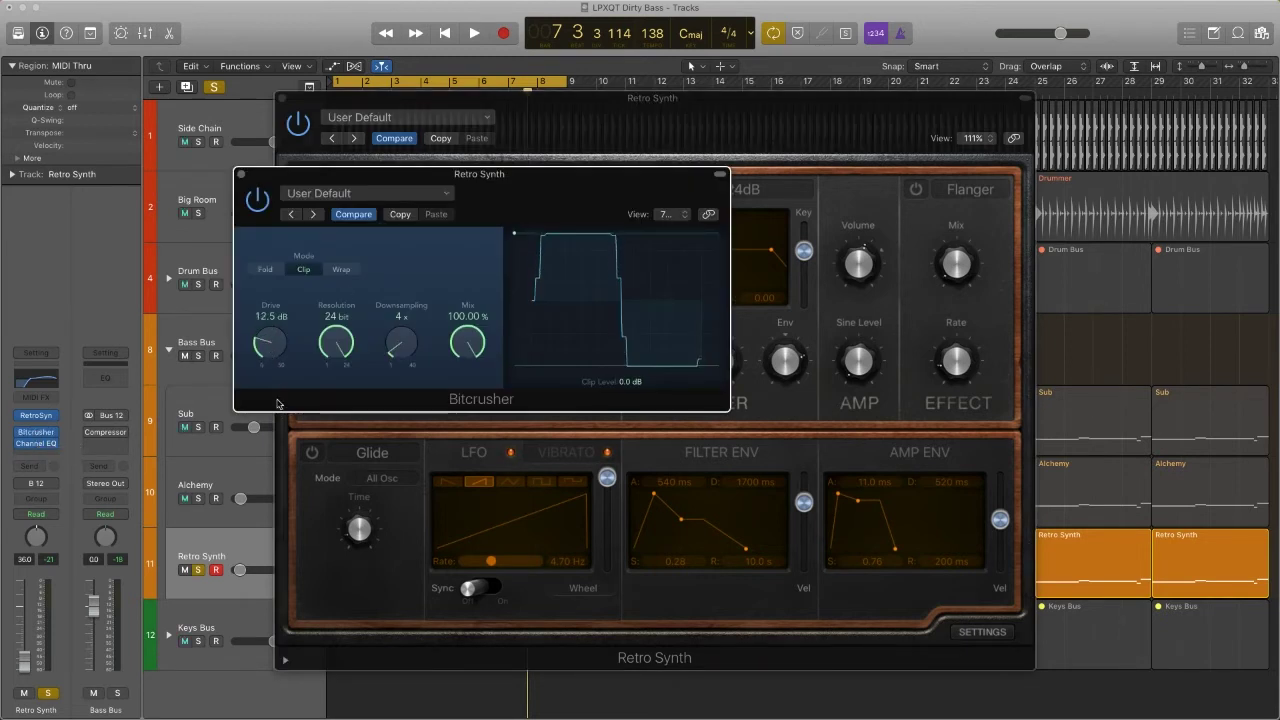
mouse_move(277, 404)
left_mouse_down()
mouse_move(284, 430)
mouse_move(282, 398)
left_mouse_up()
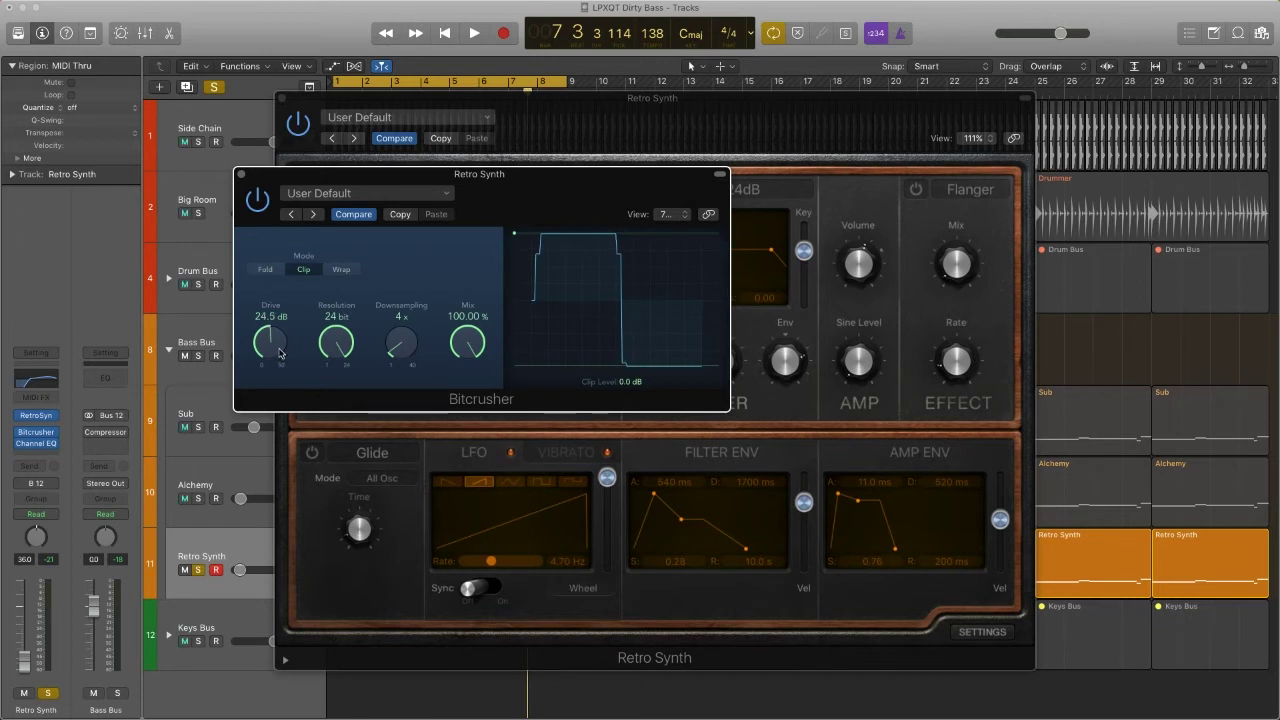
During playback, set the Retro Synth Channel EQ's 4250 Hz band to about 4600 Hz and +6.0 dB, and close the track's plug-in windows.
key("space")
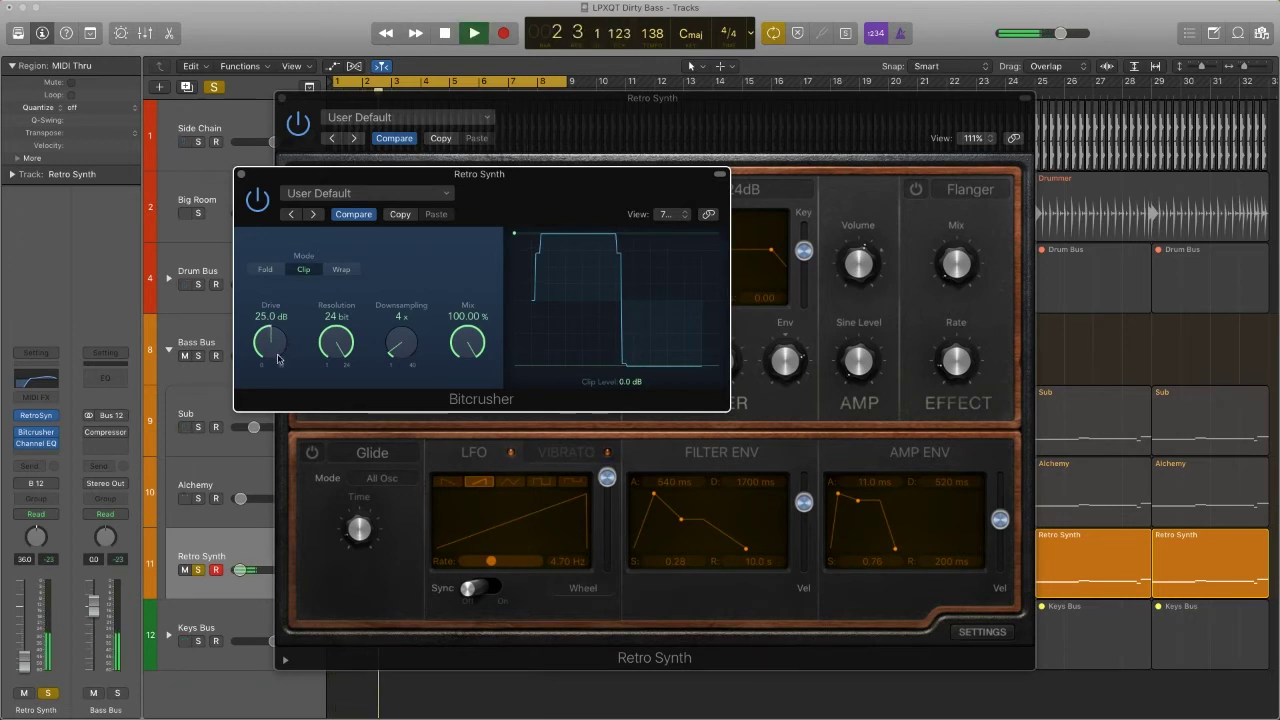
mouse_move(20, 435)
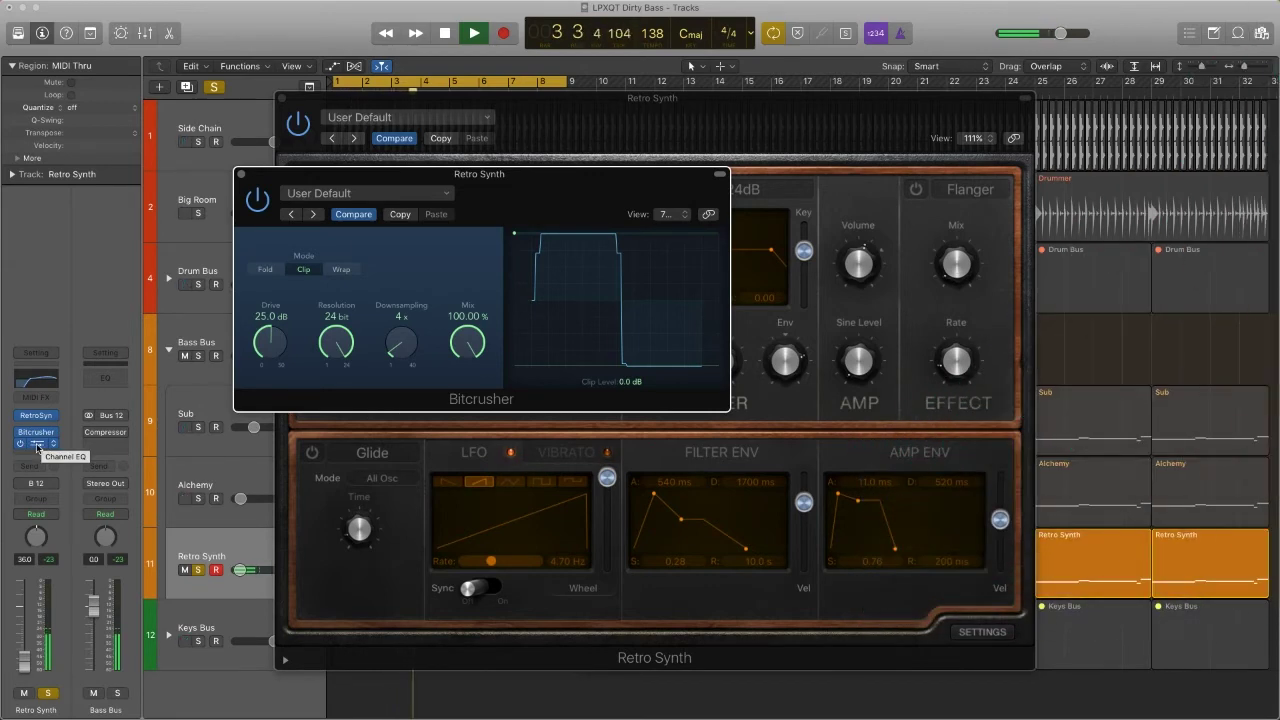
left_click(37, 447)
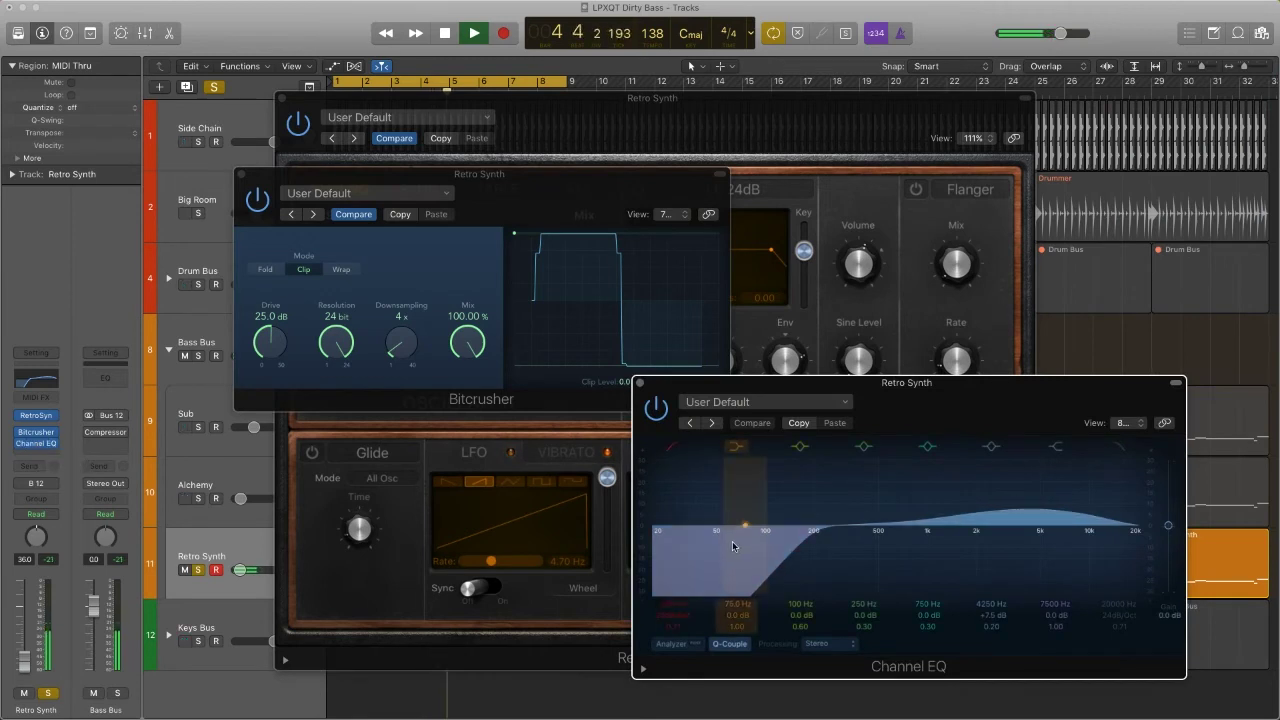
mouse_move(1030, 511)
left_mouse_down()
mouse_move(1031, 522)
mouse_move(1028, 490)
mouse_move(1035, 552)
mouse_move(1034, 483)
mouse_move(1034, 517)
left_mouse_up()
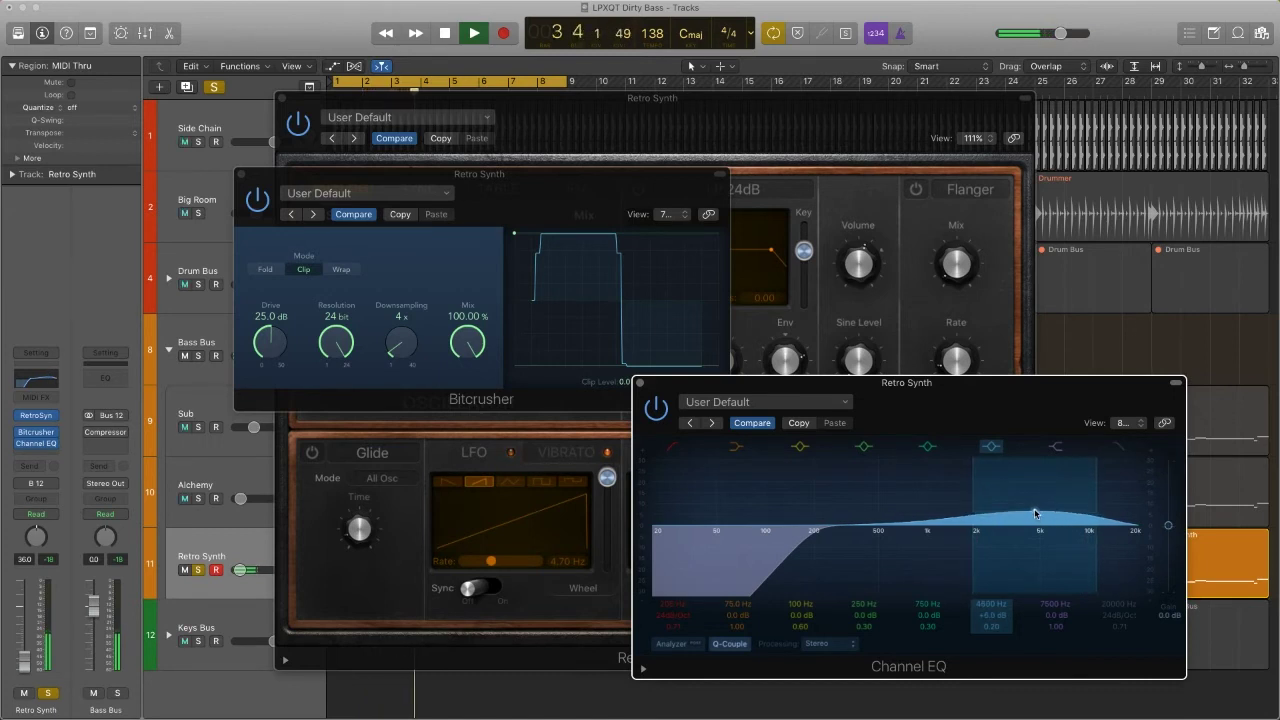
left_click(640, 384)
left_click(242, 176)
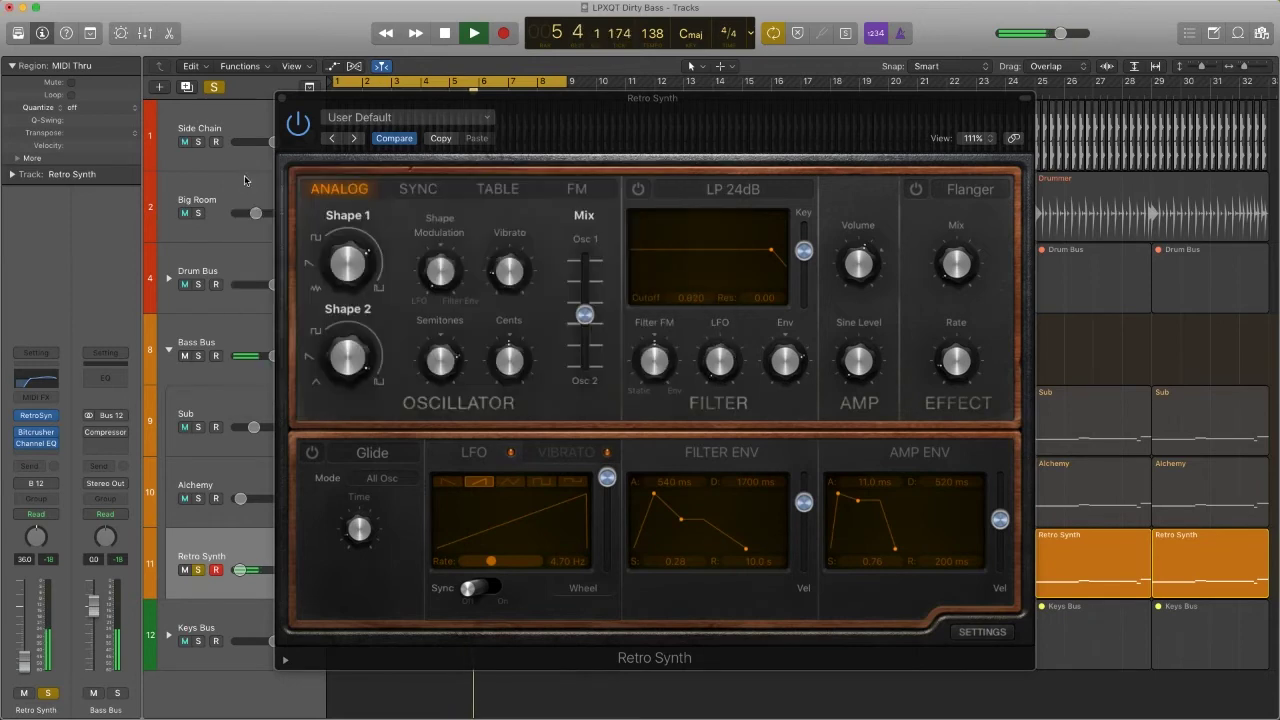
left_click(283, 99)
Select the Alchemy track and solo the Alchemy and Sub tracks alongside Retro Synth to play all three basses together.
key("Up")
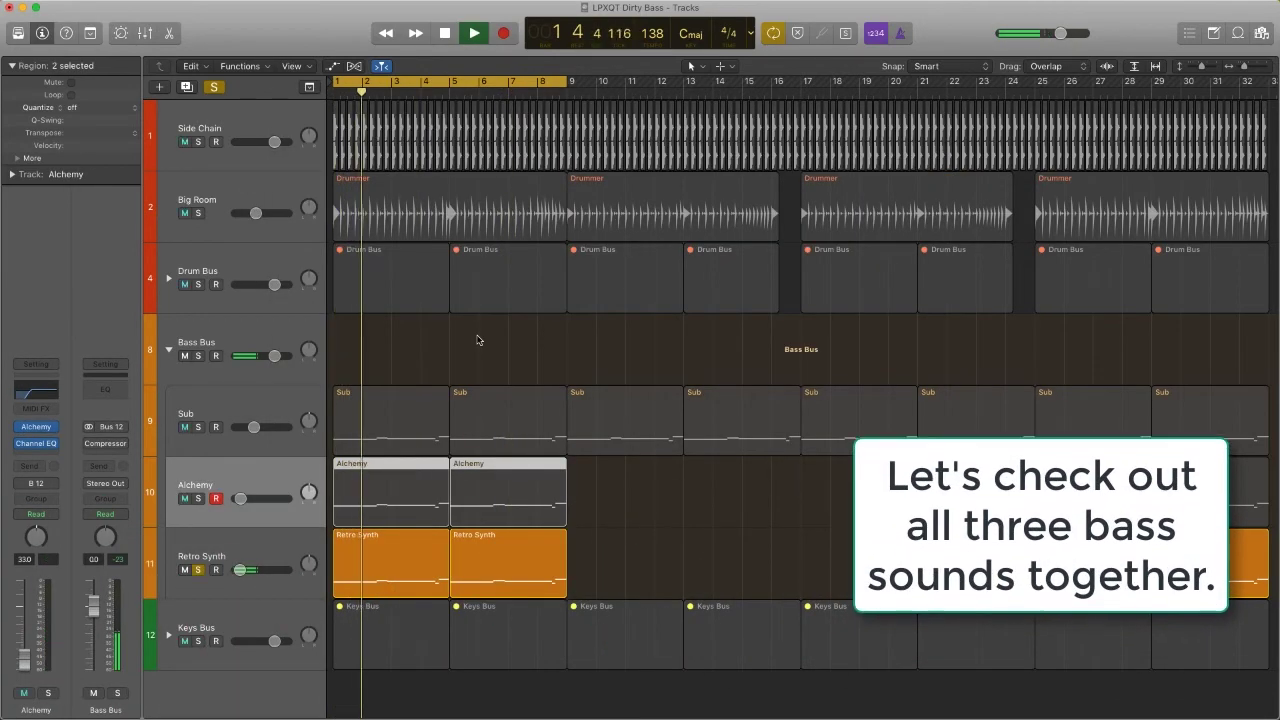
left_click(198, 498)
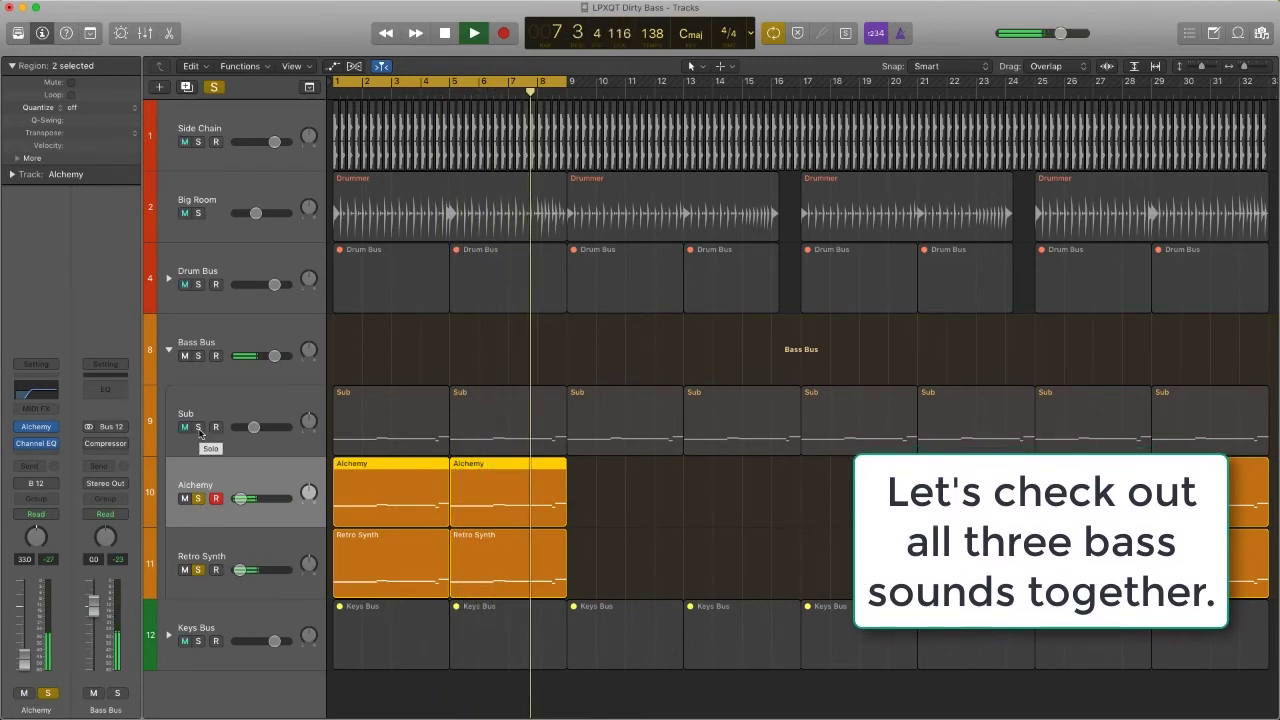
left_click(198, 427)
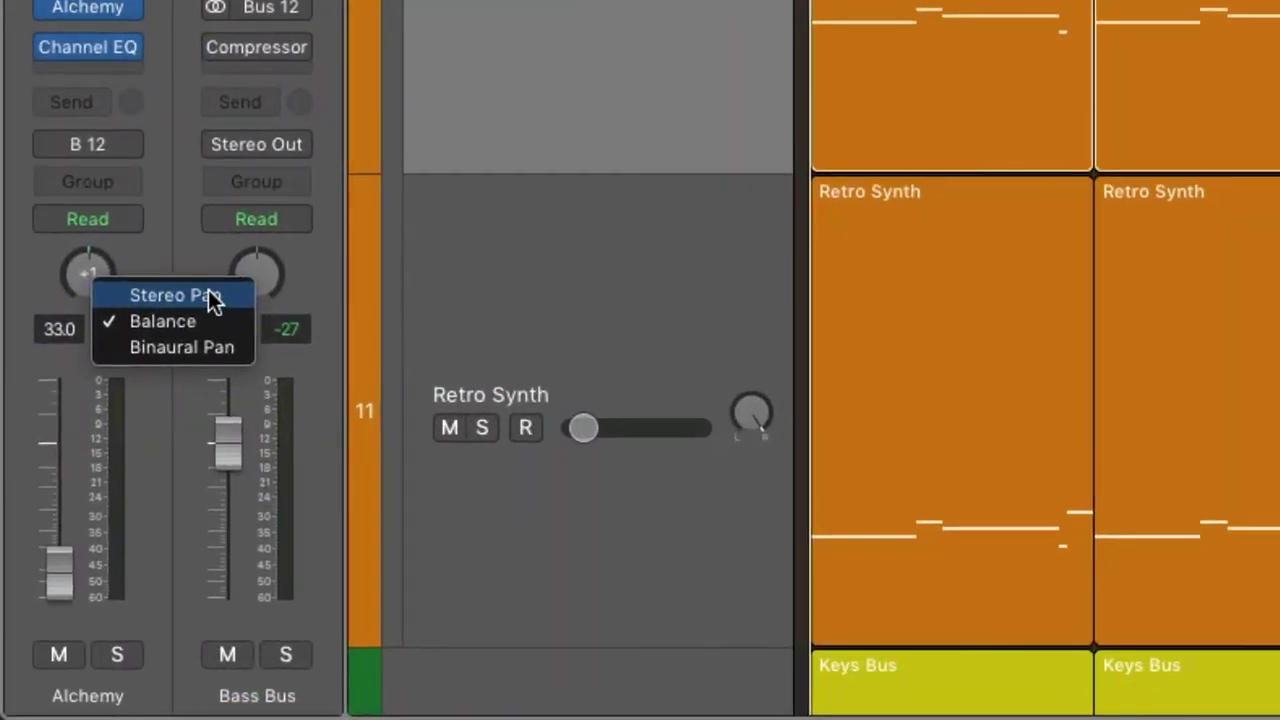
Switch the Alchemy channel's panner from Balance to Stereo Pan and pan it hard left to -64.
left_click(207, 294)
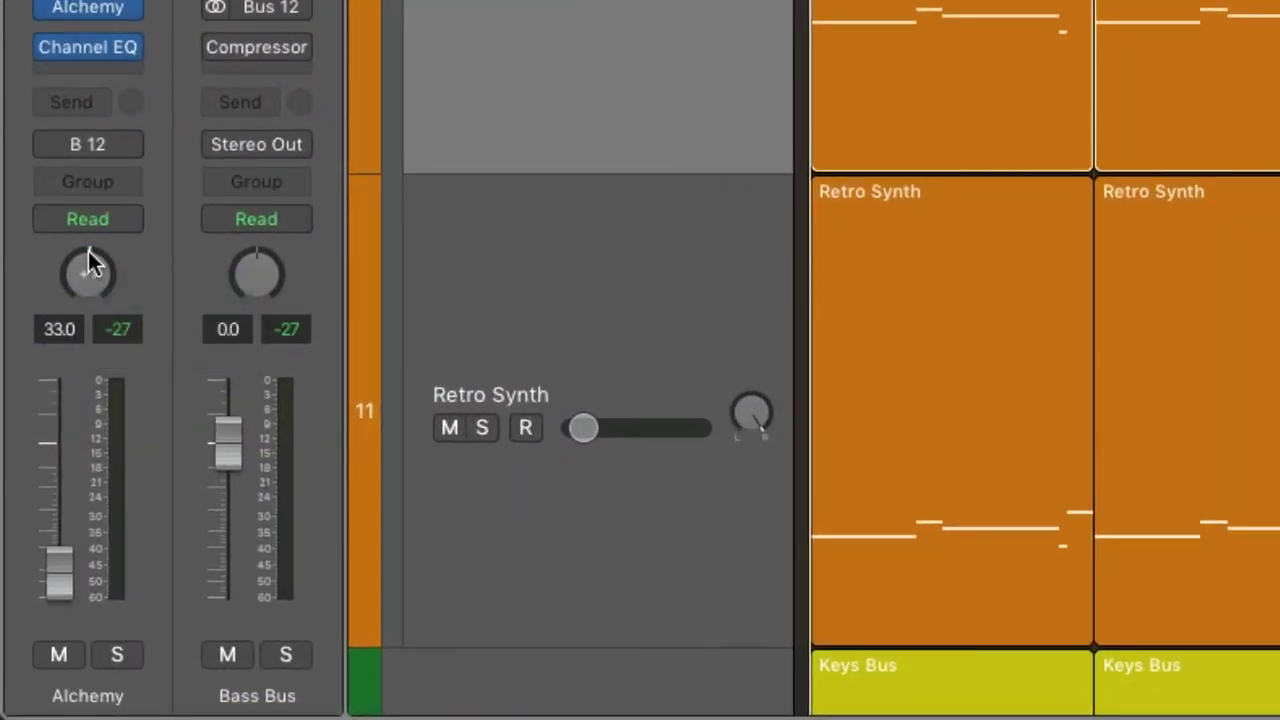
left_click_drag(88, 248, 39, 1)
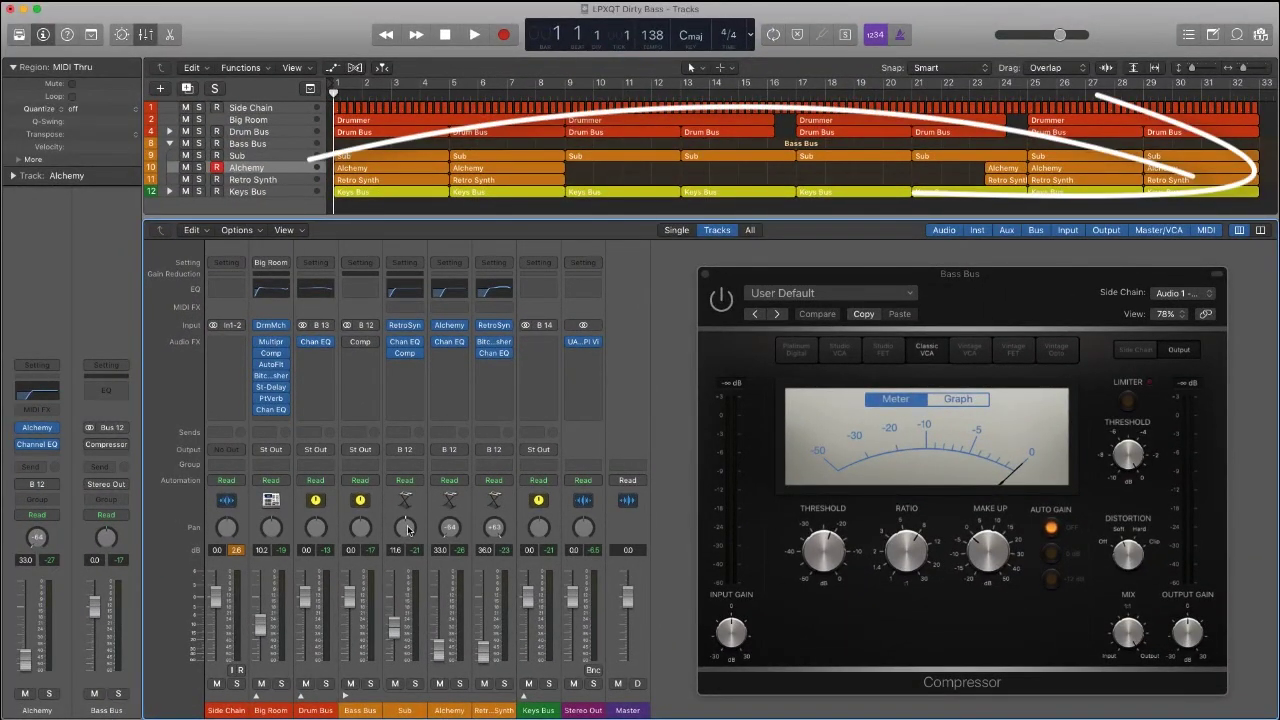
Play the mix, check the Bass Bus Compressor's side-chain source, keep Audio 1 - Side Chain, and toggle the compressor's power.
key("space")
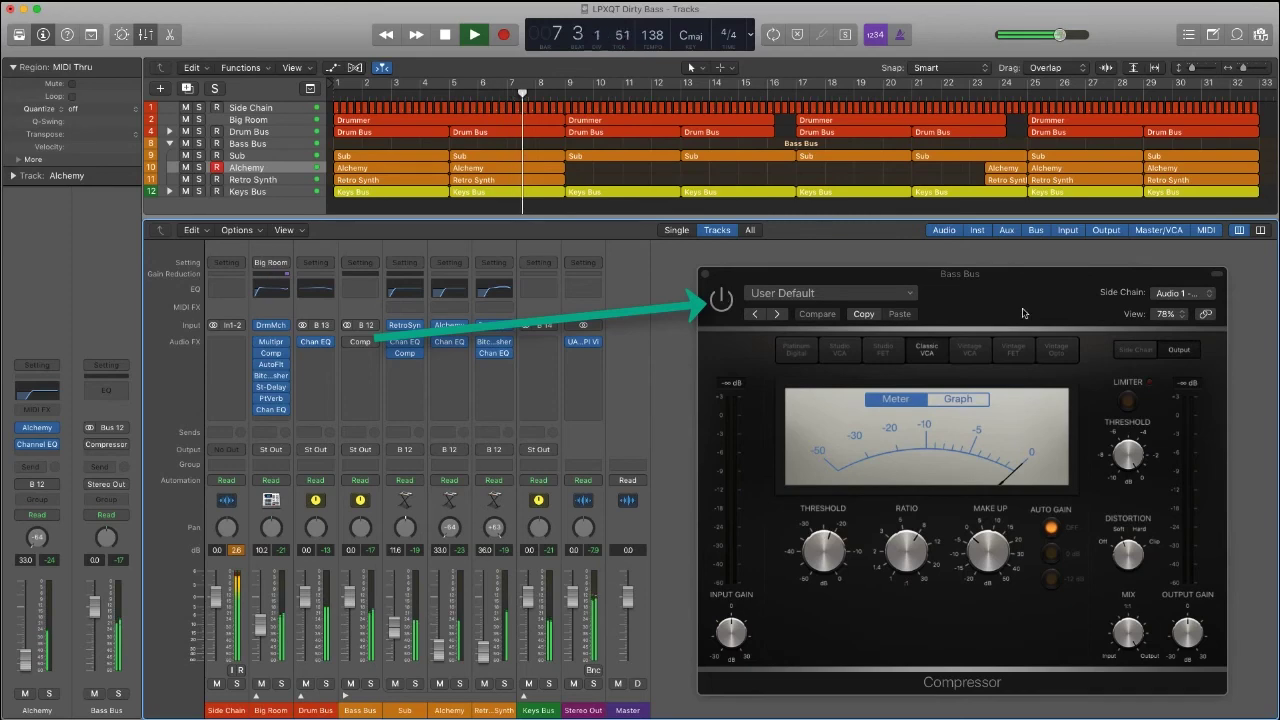
left_click(1160, 292)
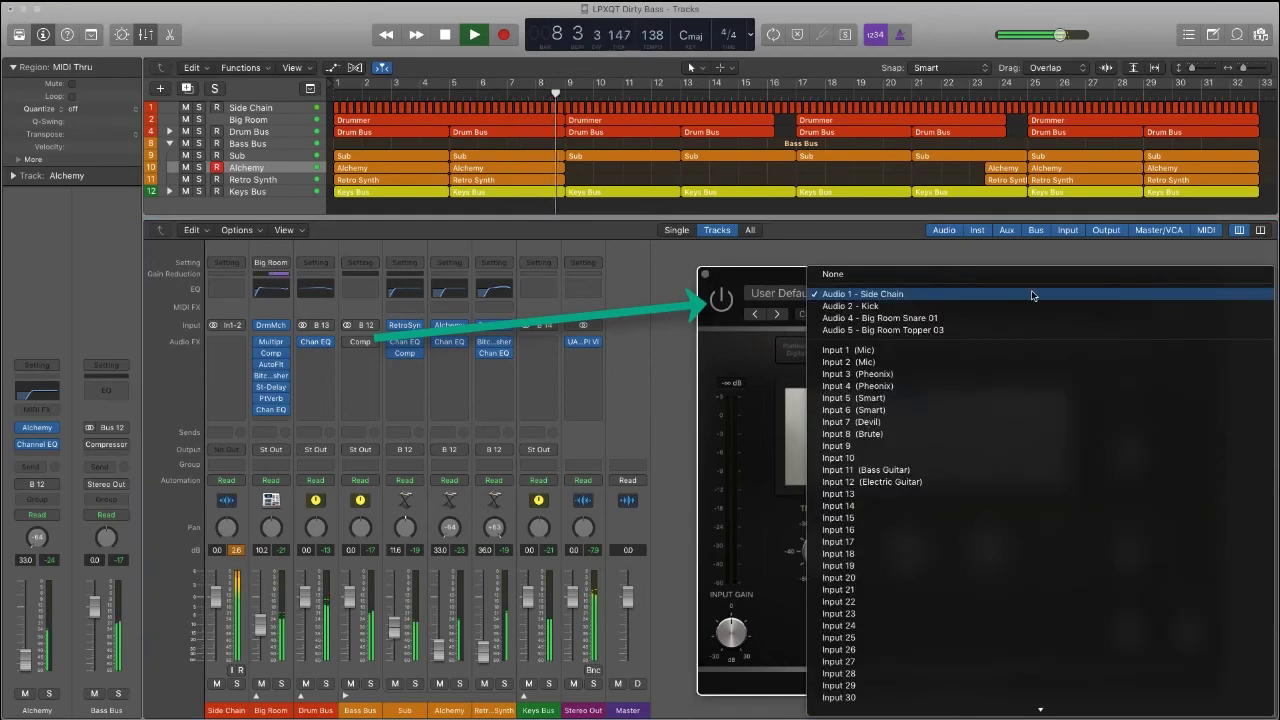
left_click(757, 283)
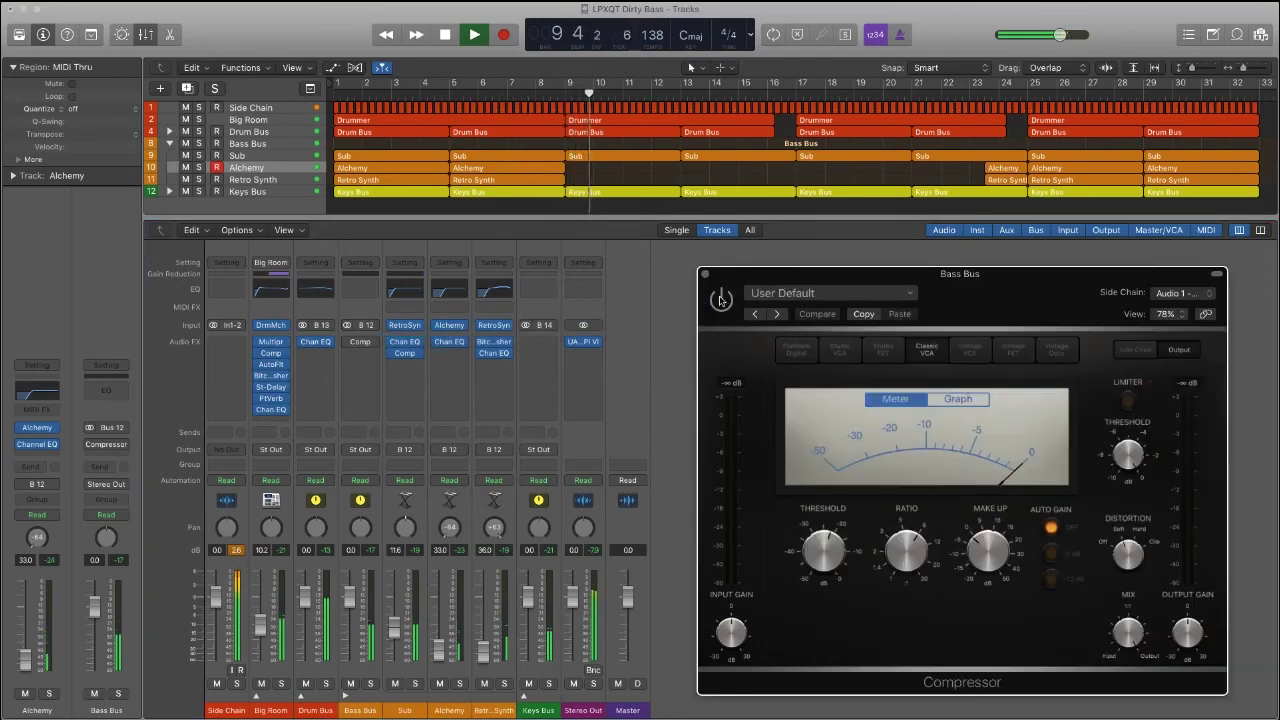
left_click(720, 299)
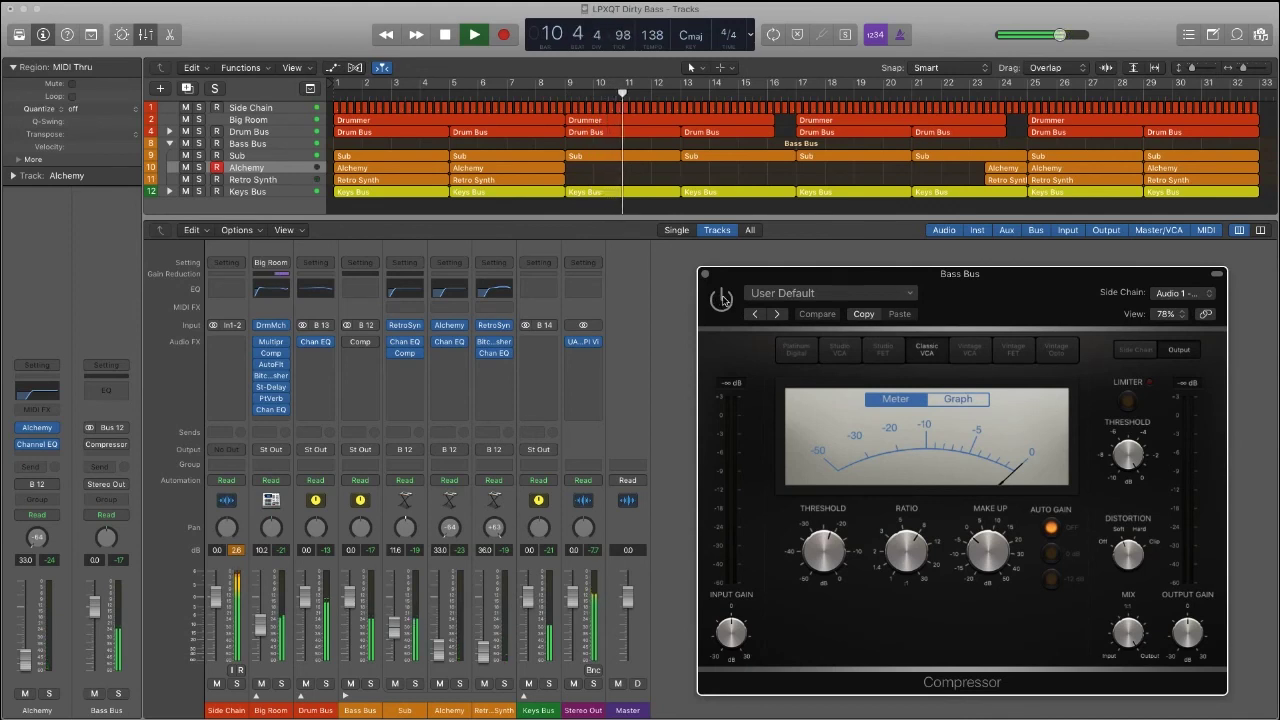